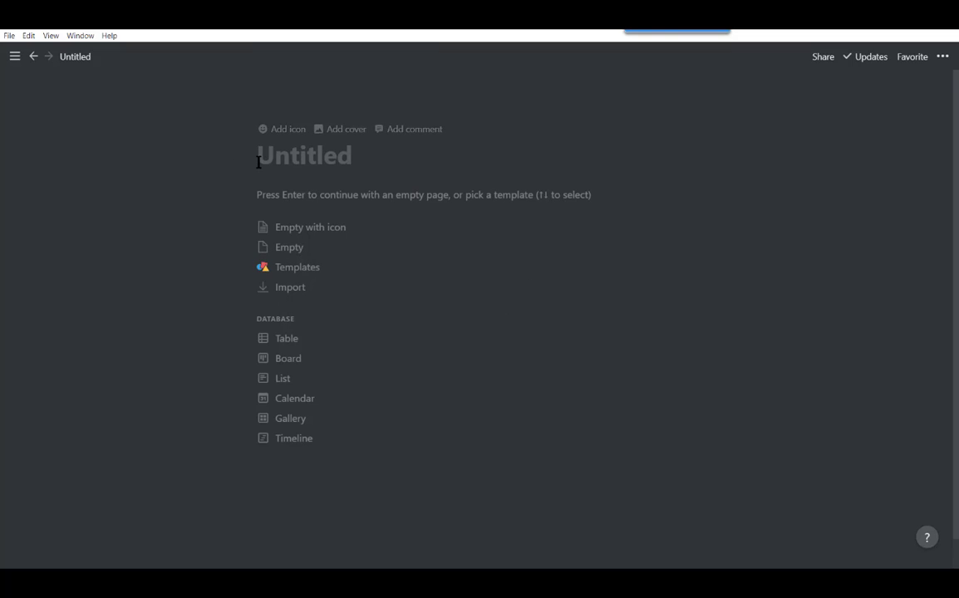
Step: Title the new page POLITICS and add a cover image to it
{"action": "type", "text": "POLIT"}
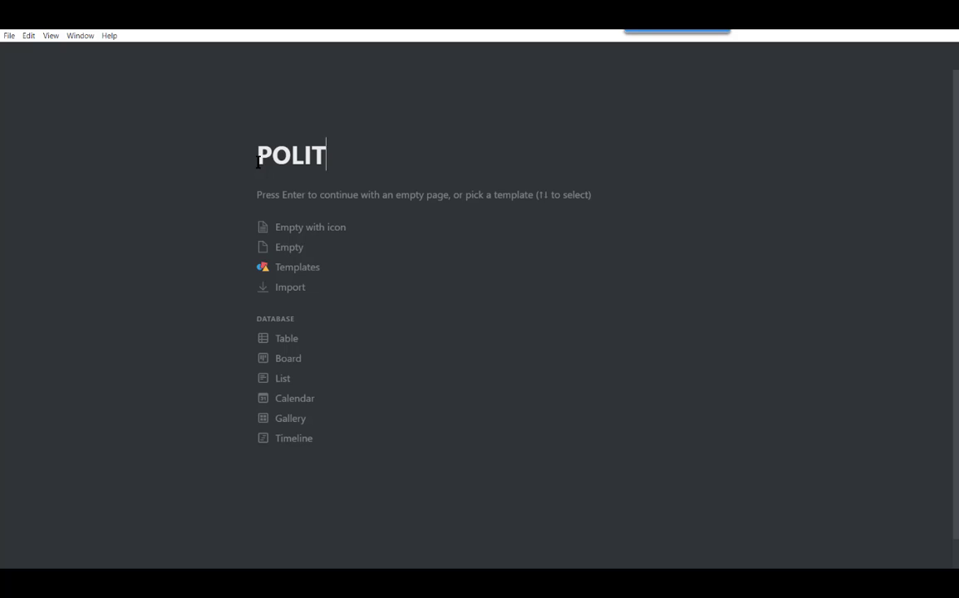
{"action": "type", "text": "ICS"}
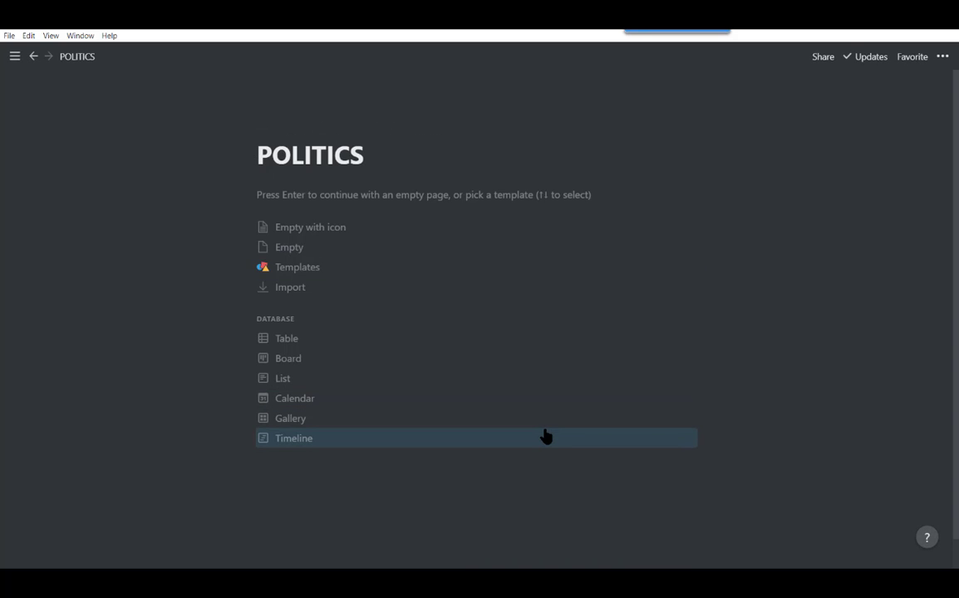
{"action": "key", "text": "Up"}
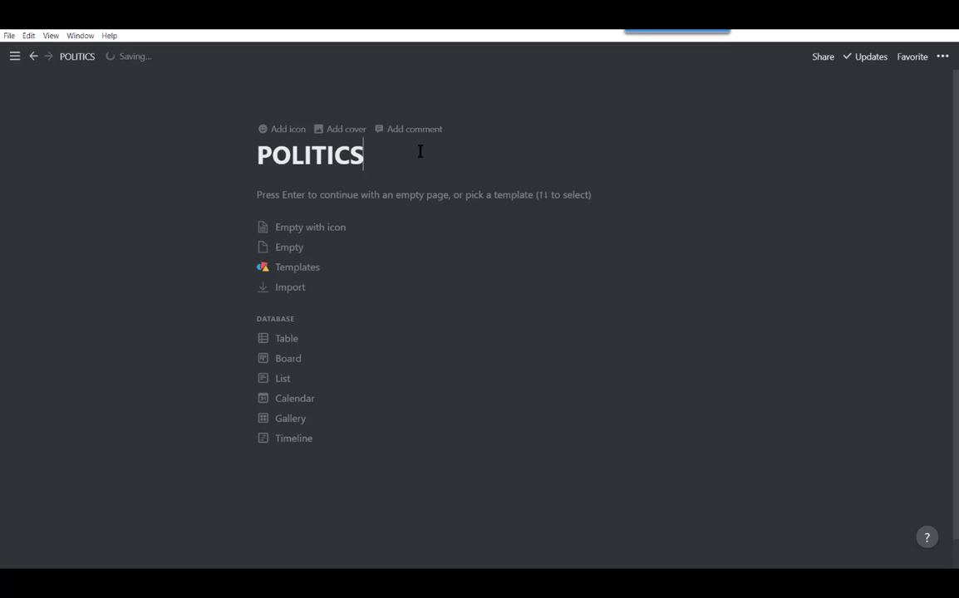
{"action": "left_click", "coordinate": [343, 131]}
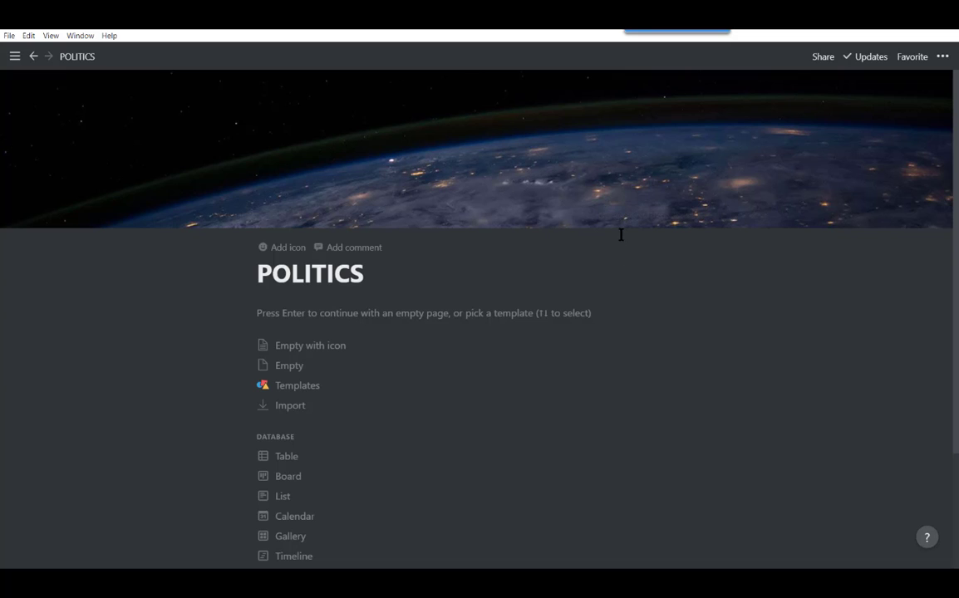
Step: Search Unsplash for "politics" and set the History in HD photo of a man on the telephone as the page cover
{"action": "mouse_move", "coordinate": [611, 223]}
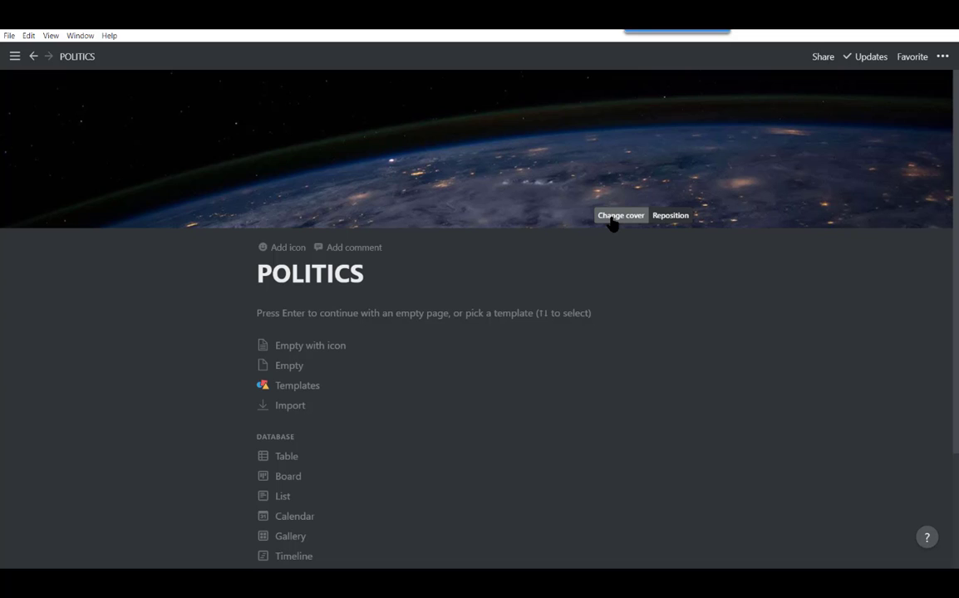
{"action": "left_click", "coordinate": [611, 218]}
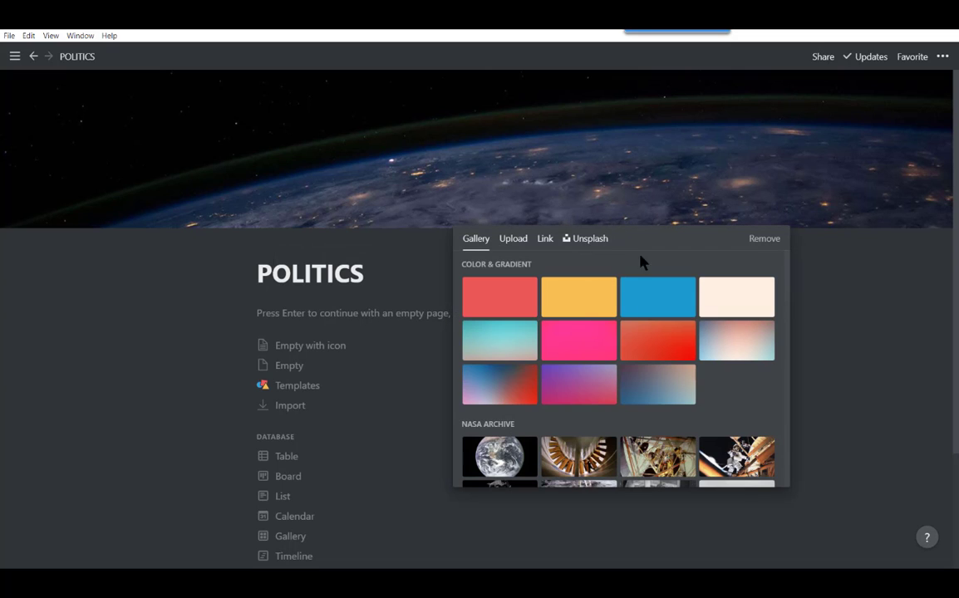
{"action": "left_click", "coordinate": [584, 241]}
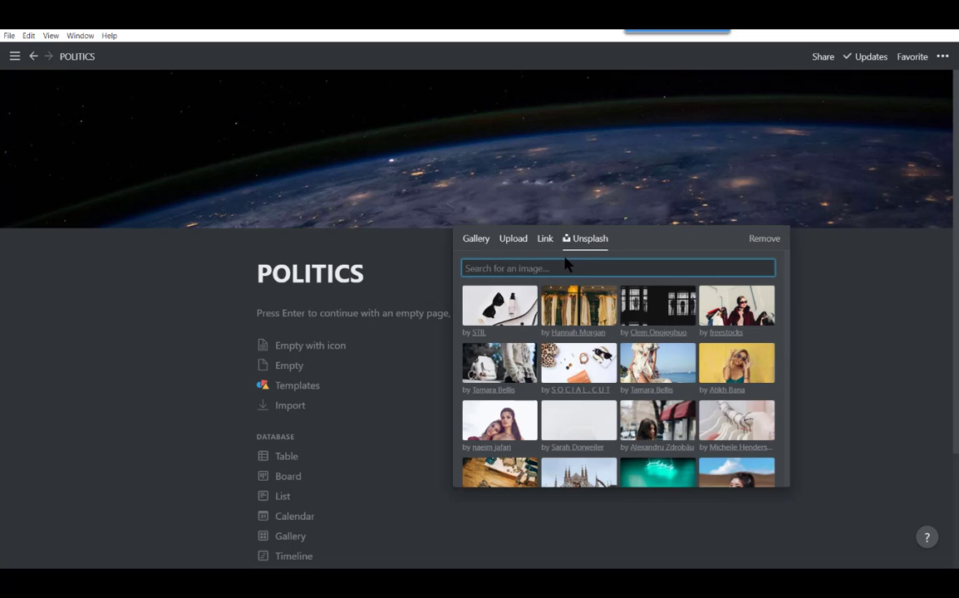
{"action": "type", "text": "politics"}
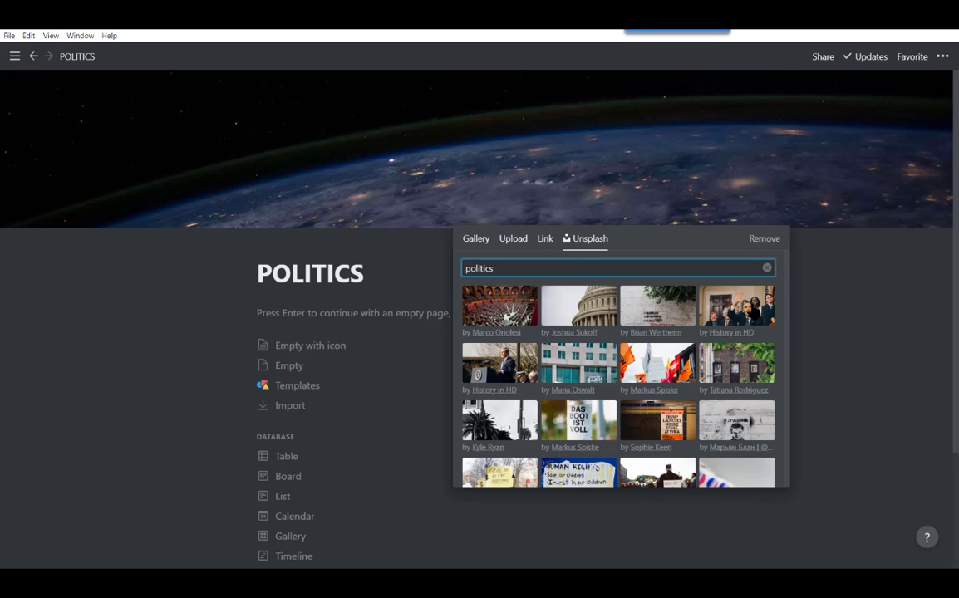
{"action": "left_click", "coordinate": [749, 306]}
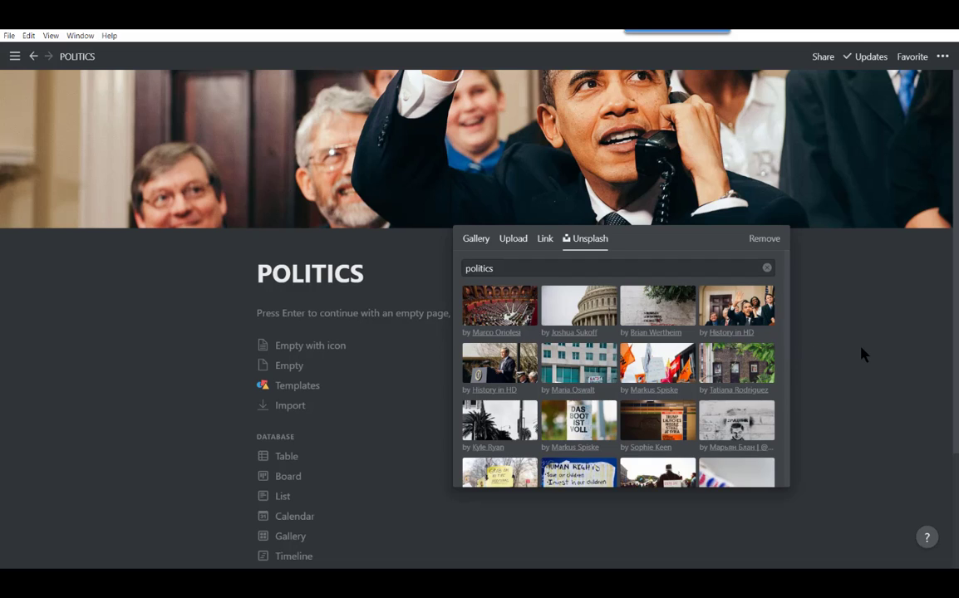
{"action": "left_click", "coordinate": [861, 349]}
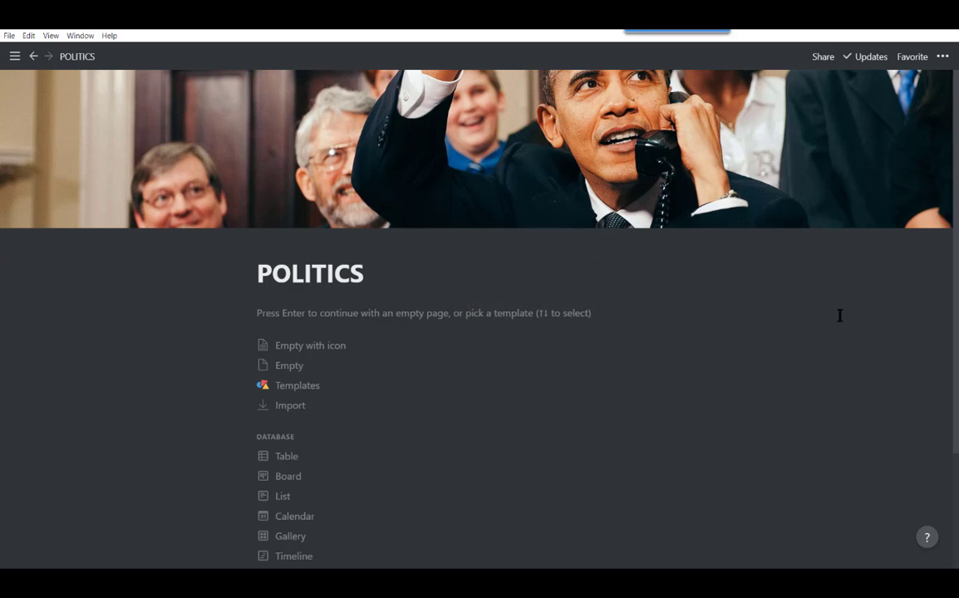
Step: Reposition the cover photo downward to bring the head of the man on the telephone into the frame
{"action": "left_click", "coordinate": [669, 216]}
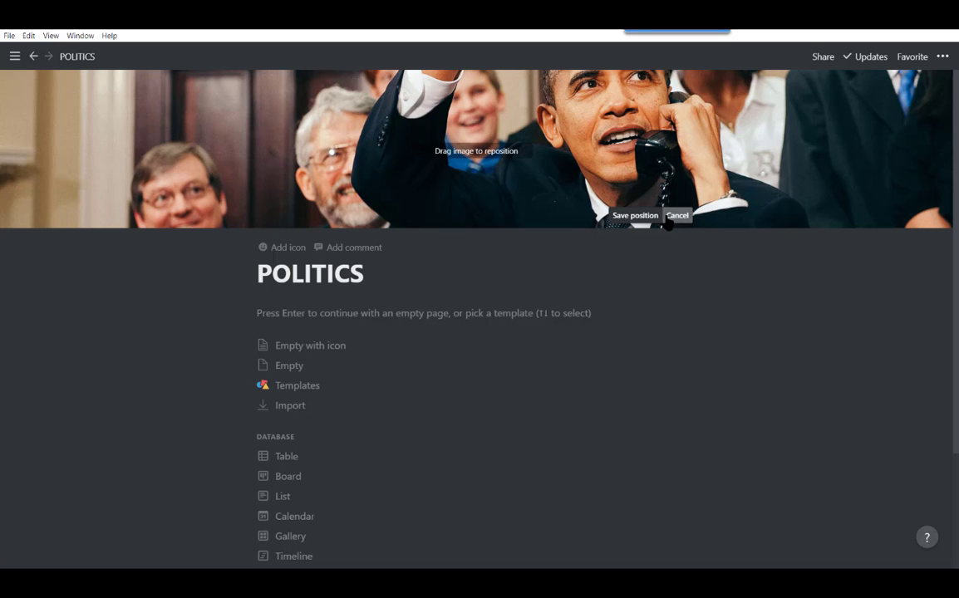
{"action": "left_click_drag", "start_coordinate": [548, 131], "coordinate": [549, 181]}
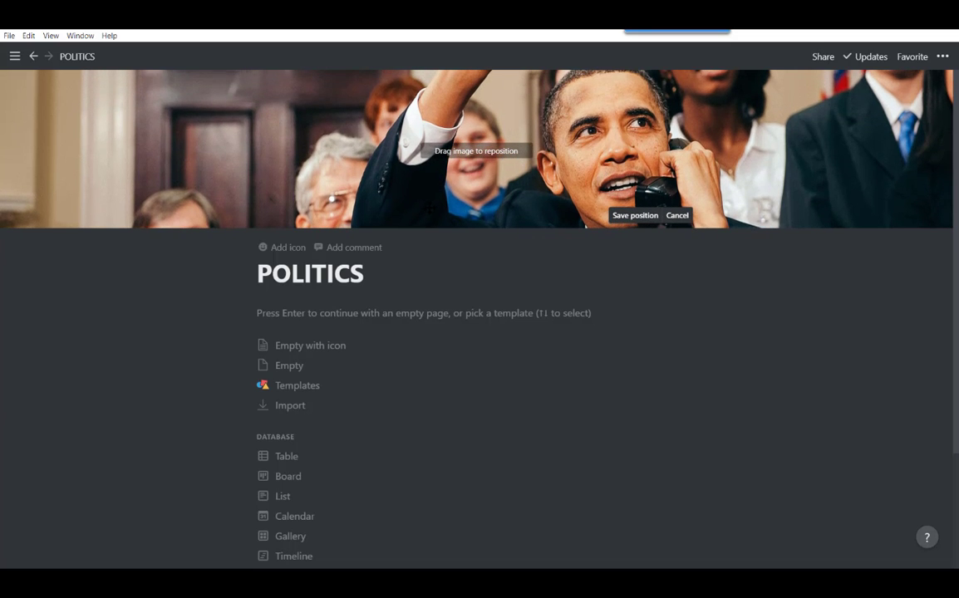
{"action": "left_click", "coordinate": [732, 327]}
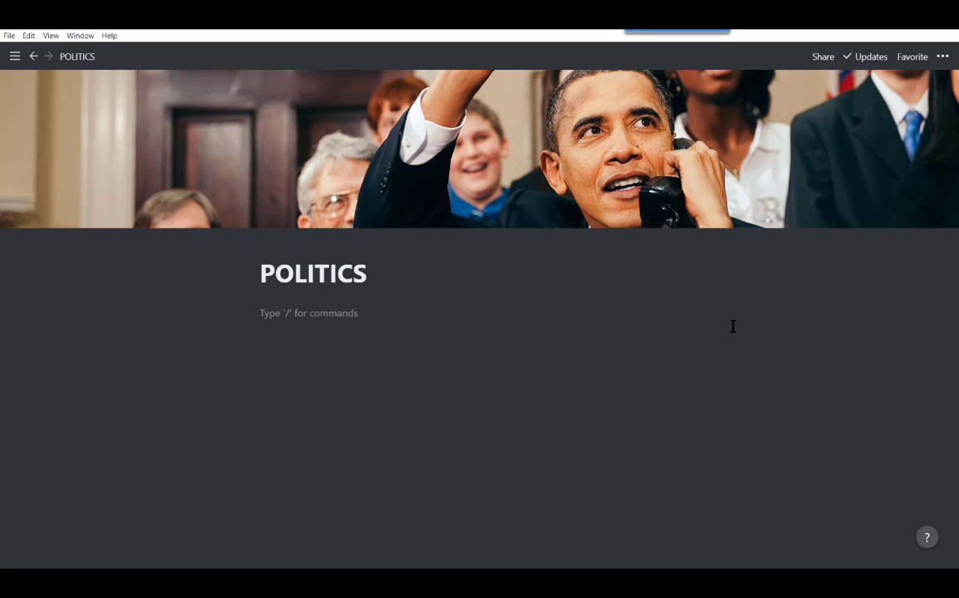
Step: Replace the page cover by uploading the image file "expect" from the PIC folder
{"action": "mouse_move", "coordinate": [666, 218]}
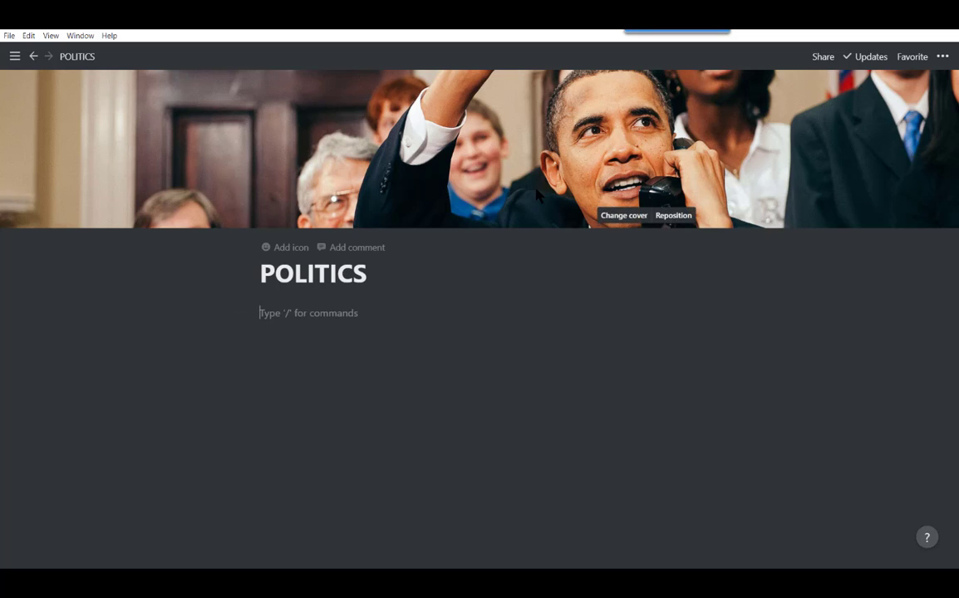
{"action": "left_click", "coordinate": [623, 217]}
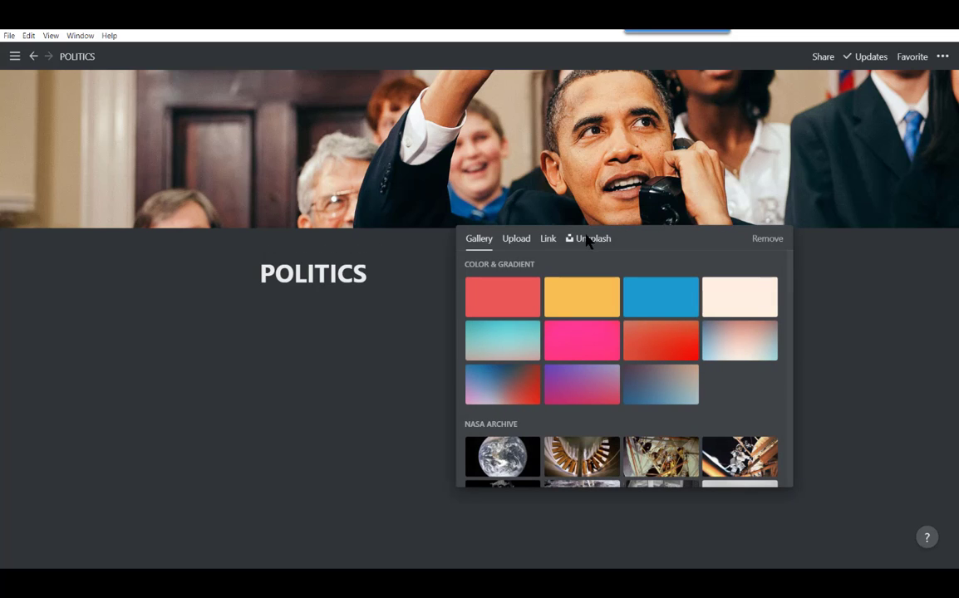
{"action": "left_click", "coordinate": [514, 240]}
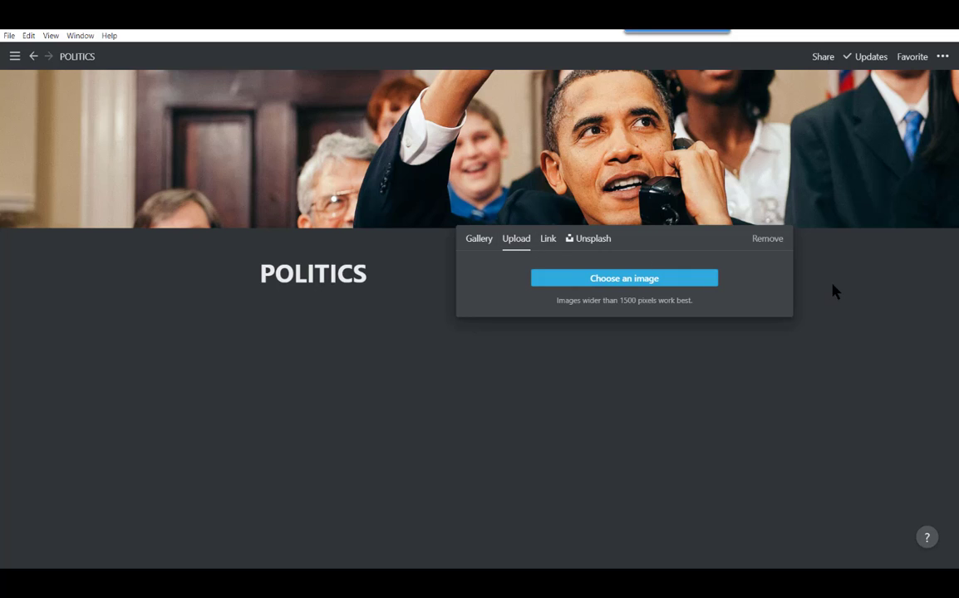
{"action": "left_click", "coordinate": [596, 283]}
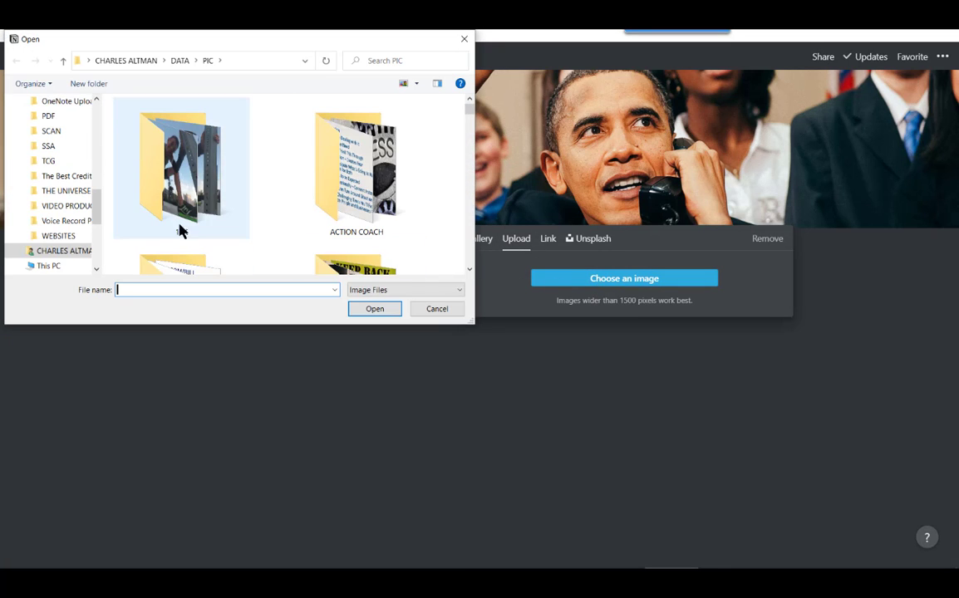
{"action": "scroll", "coordinate": [183, 216], "scroll_direction": "down", "scroll_amount": 1}
{"action": "scroll", "coordinate": [186, 215], "scroll_direction": "down", "scroll_amount": 10}
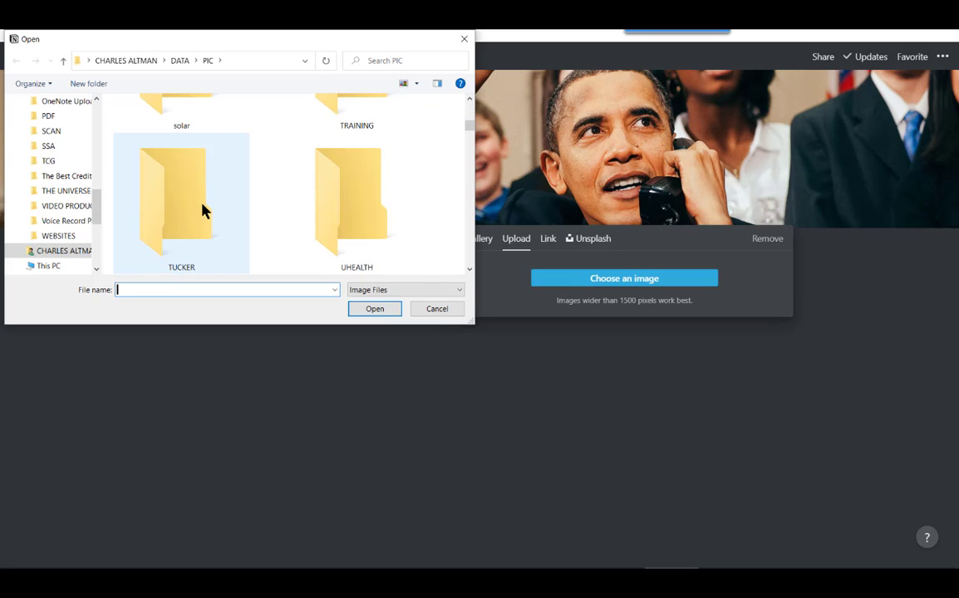
{"action": "scroll", "coordinate": [205, 212], "scroll_direction": "down", "scroll_amount": 5}
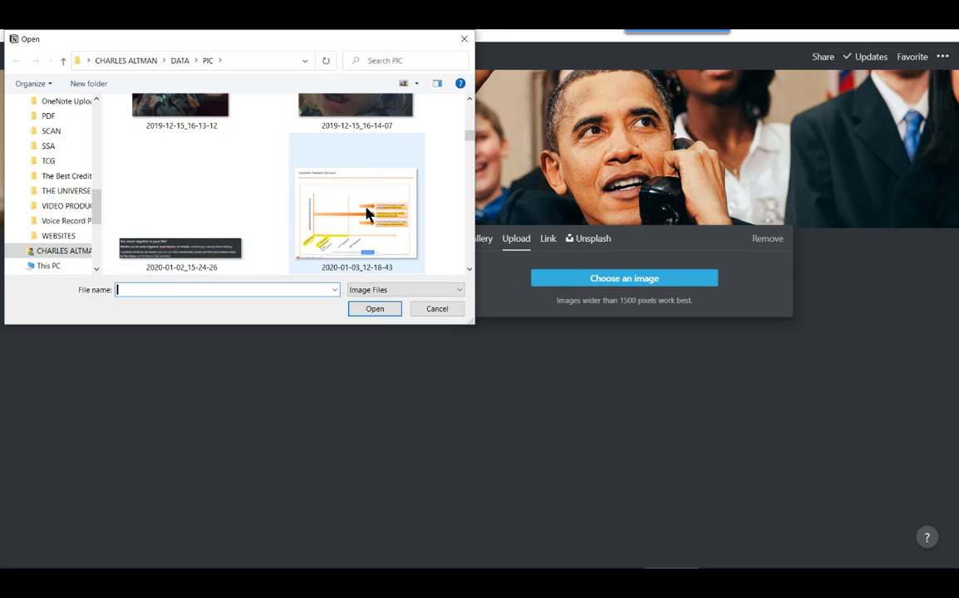
{"action": "scroll", "coordinate": [358, 207], "scroll_direction": "down", "scroll_amount": 3}
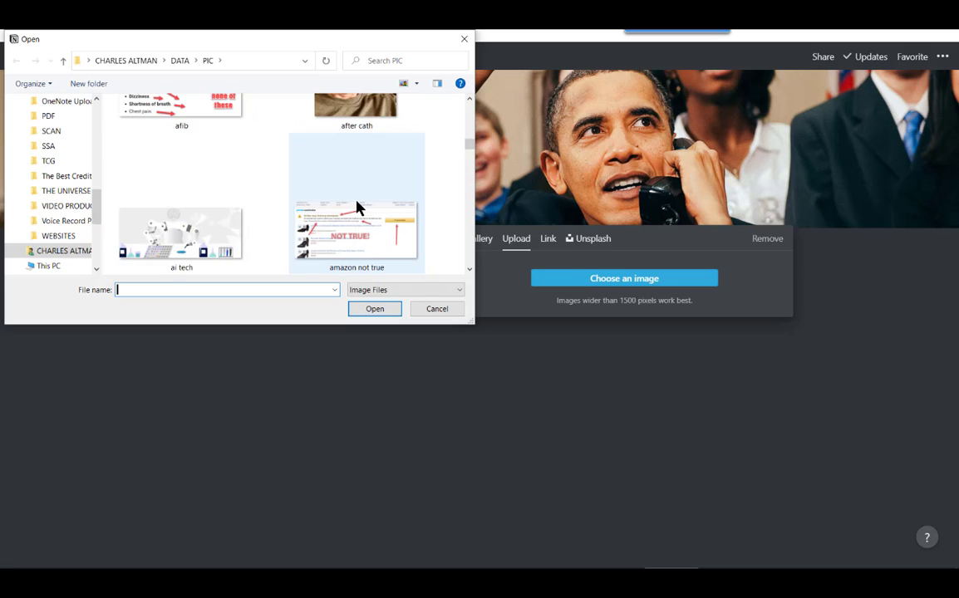
{"action": "scroll", "coordinate": [358, 207], "scroll_direction": "down", "scroll_amount": 3}
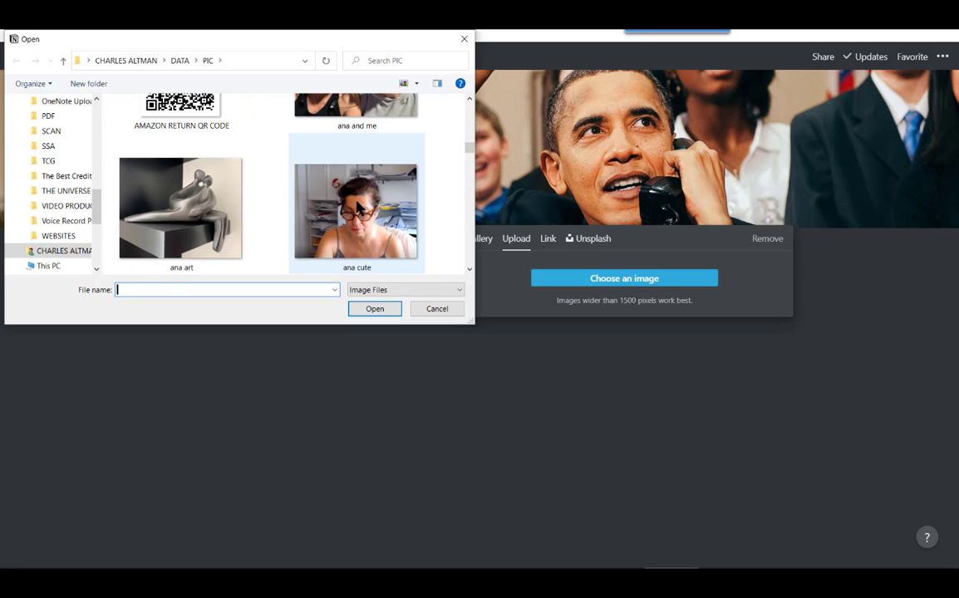
{"action": "scroll", "coordinate": [358, 207], "scroll_direction": "down", "scroll_amount": 3}
{"action": "scroll", "coordinate": [357, 207], "scroll_direction": "down", "scroll_amount": 3}
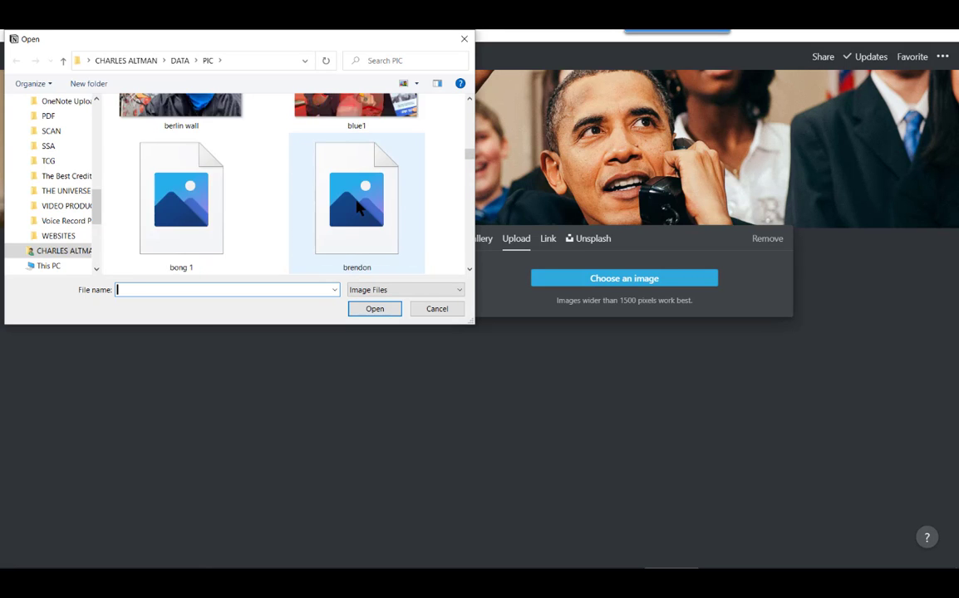
{"action": "scroll", "coordinate": [357, 208], "scroll_direction": "down", "scroll_amount": 2}
{"action": "scroll", "coordinate": [358, 208], "scroll_direction": "down", "scroll_amount": 1}
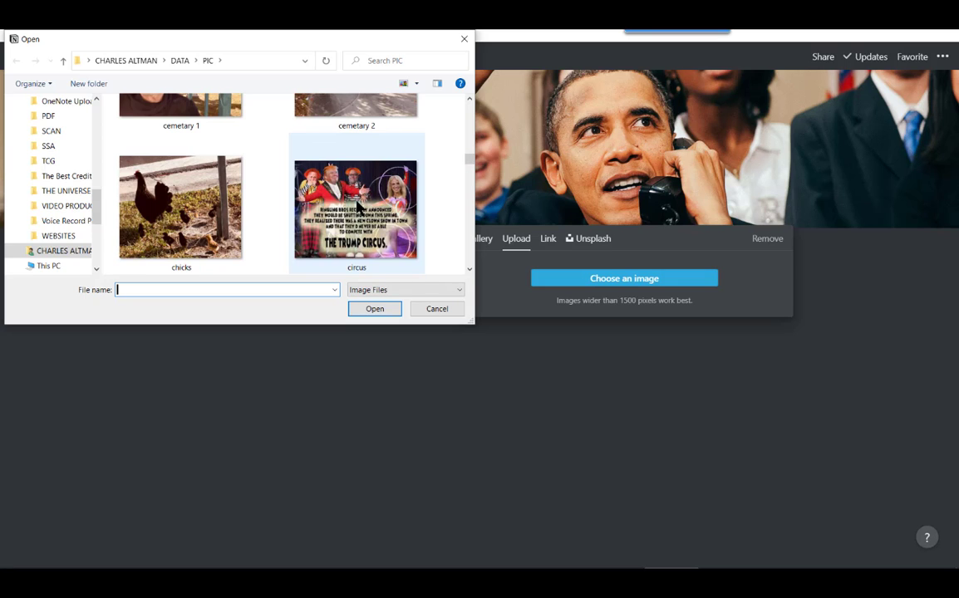
{"action": "scroll", "coordinate": [357, 205], "scroll_direction": "down", "scroll_amount": 5}
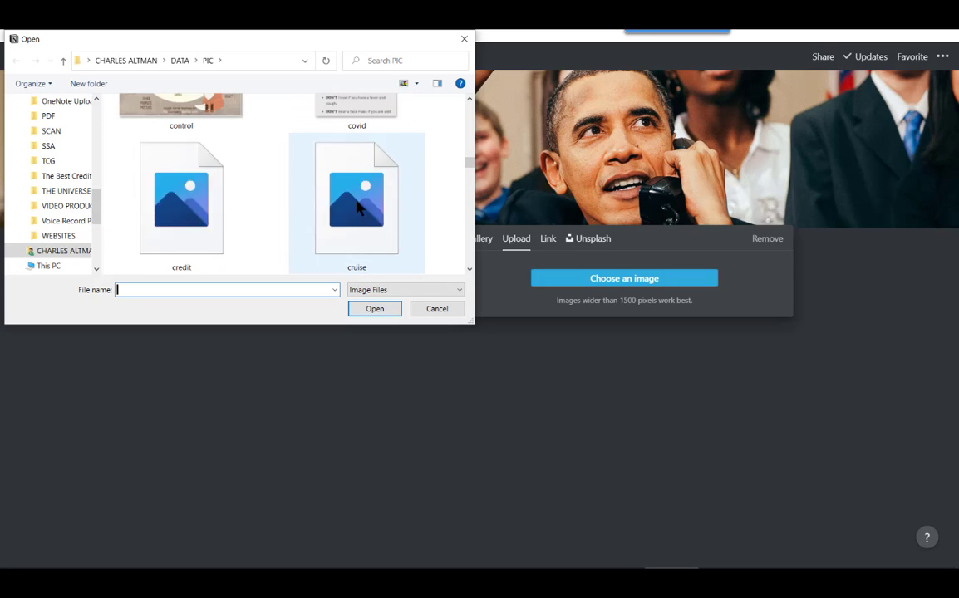
{"action": "scroll", "coordinate": [357, 205], "scroll_direction": "down", "scroll_amount": 1}
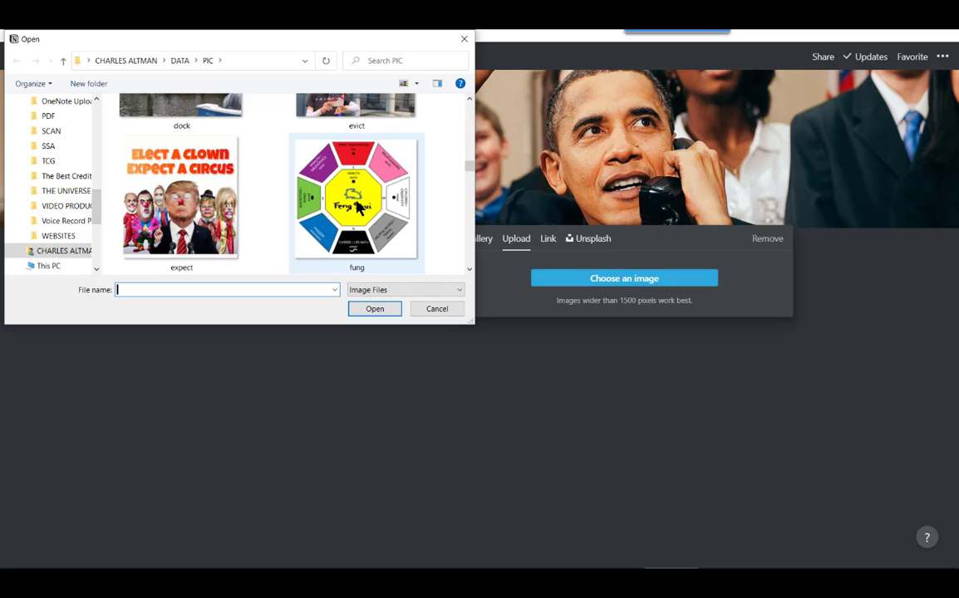
{"action": "left_click", "coordinate": [184, 201]}
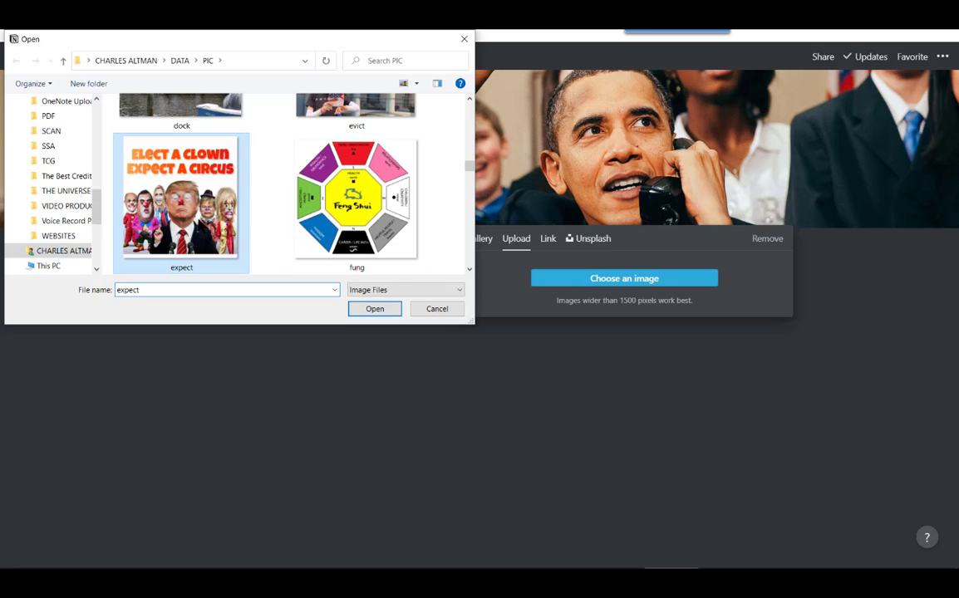
{"action": "left_click", "coordinate": [375, 309]}
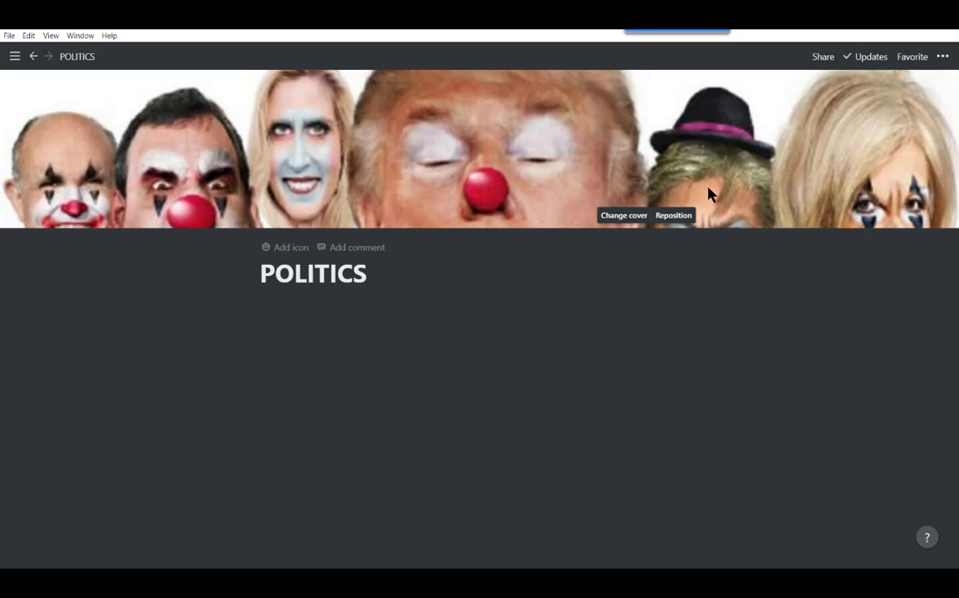
Step: Reposition the uploaded cover image upward to show more of the lower faces, and save the position
{"action": "left_click", "coordinate": [680, 218]}
{"action": "left_click_drag", "start_coordinate": [680, 186], "coordinate": [637, 89]}
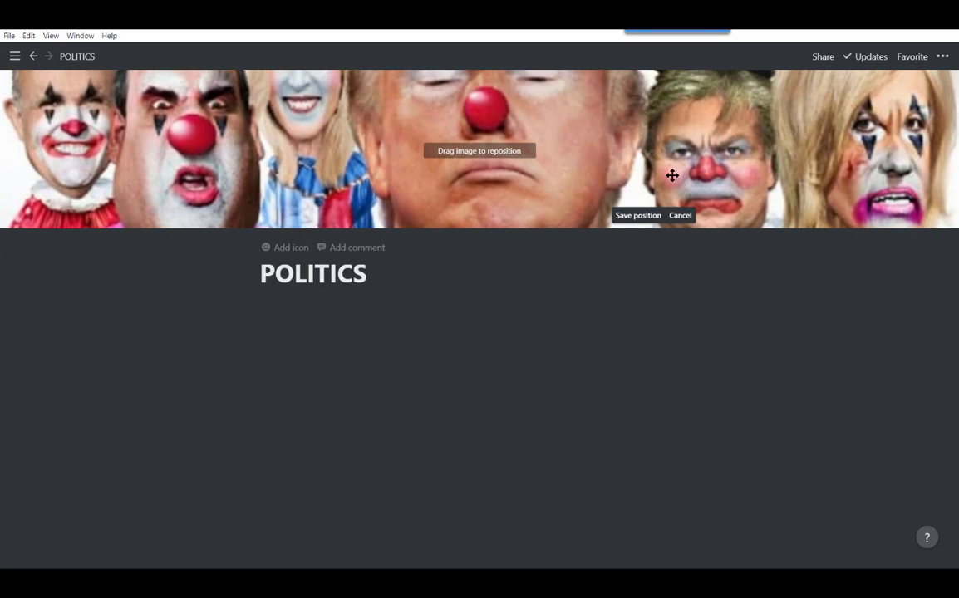
{"action": "left_click", "coordinate": [635, 216]}
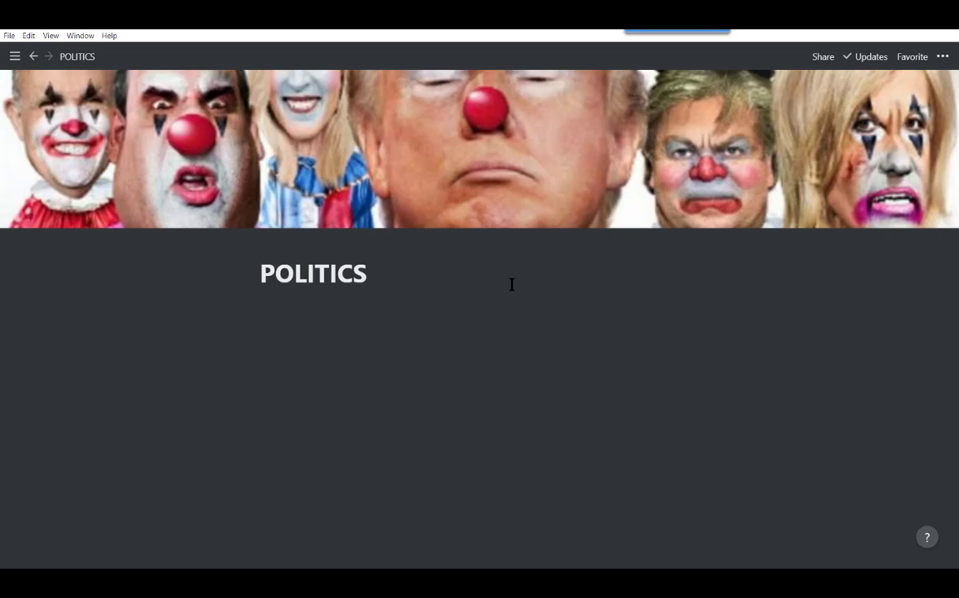
Step: Add a page icon and set it to the green vomiting face emoji
{"action": "left_click", "coordinate": [292, 249]}
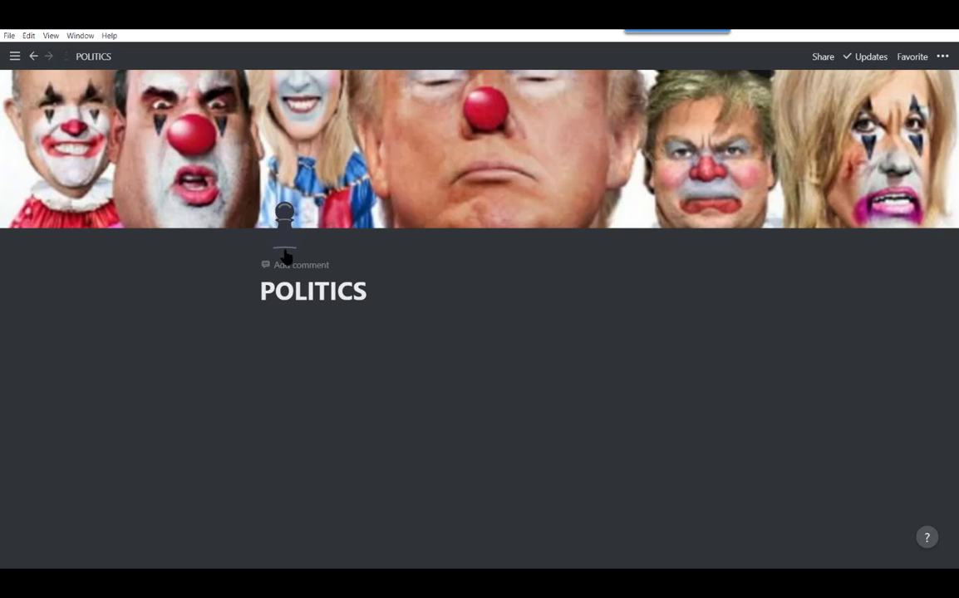
{"action": "left_click", "coordinate": [285, 251]}
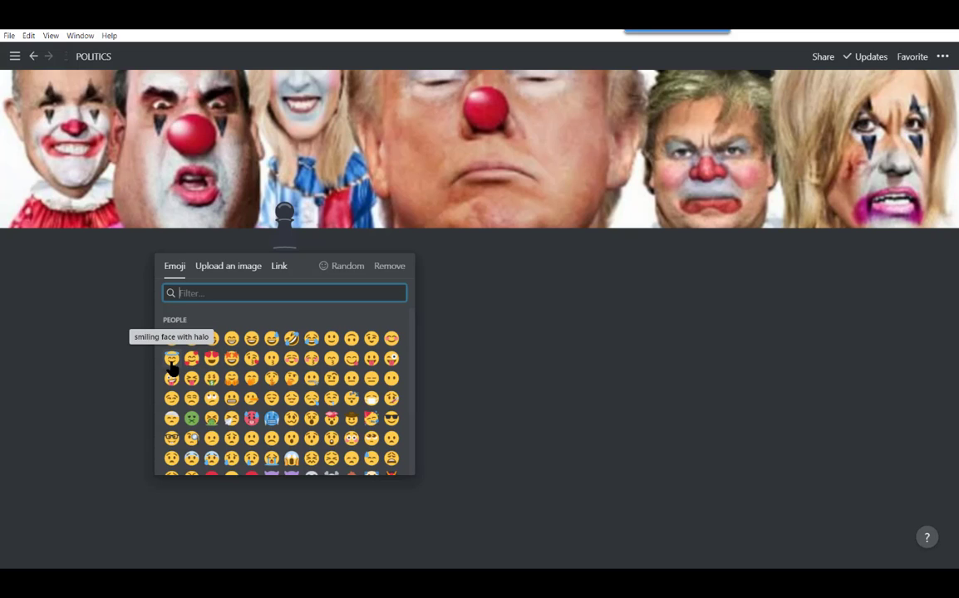
{"action": "left_click", "coordinate": [211, 421]}
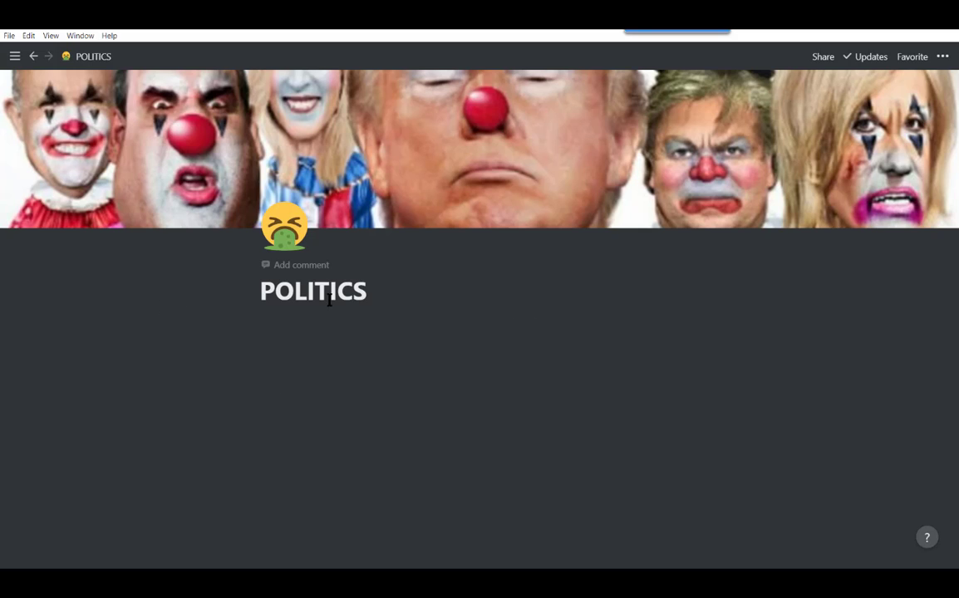
Step: Insert an inline gallery database in the empty page body below the POLITICS title
{"action": "left_click", "coordinate": [264, 329]}
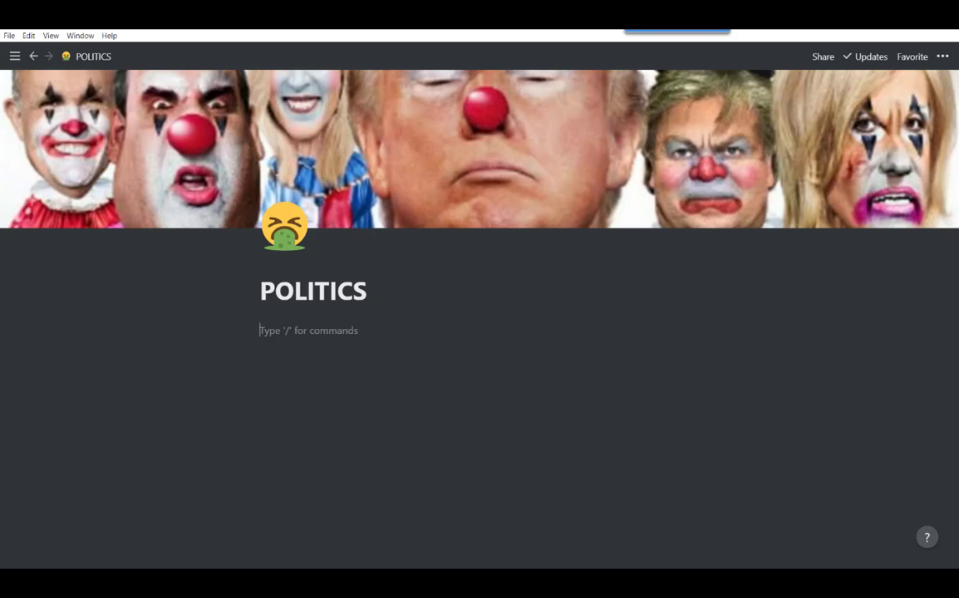
{"action": "type", "text": "/"}
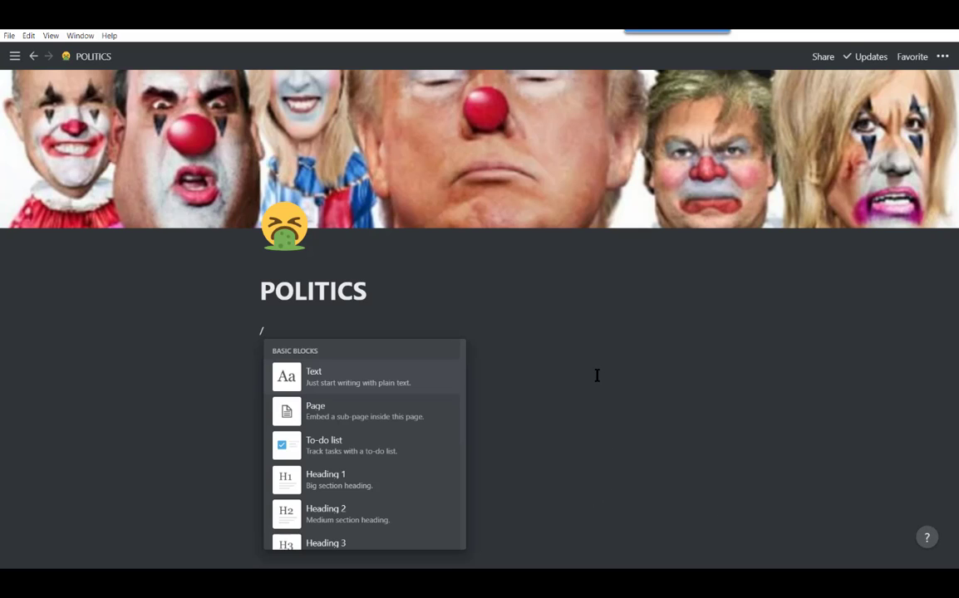
{"action": "scroll", "coordinate": [448, 416], "scroll_direction": "down", "scroll_amount": 2}
{"action": "scroll", "coordinate": [448, 419], "scroll_direction": "down", "scroll_amount": 1}
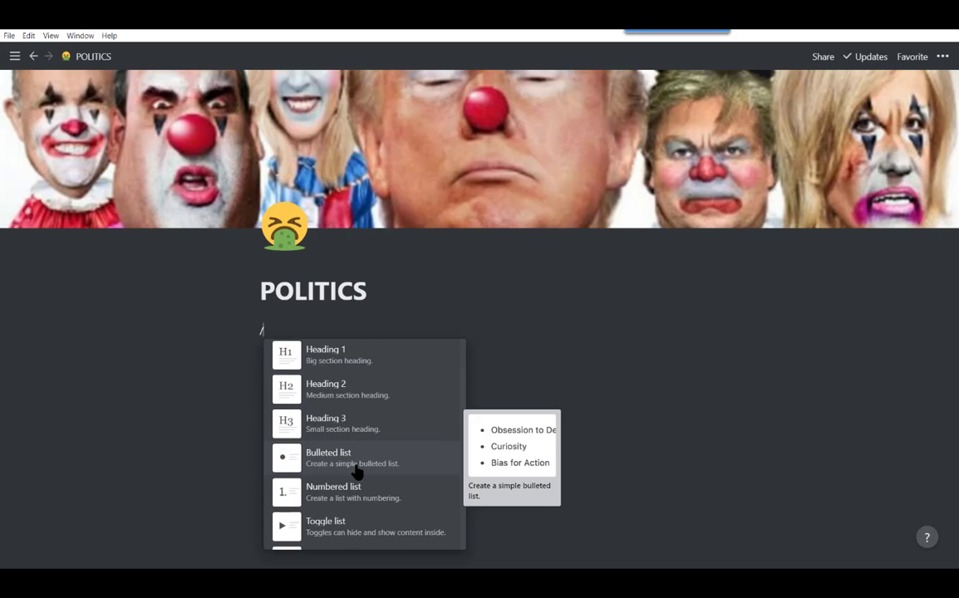
{"action": "scroll", "coordinate": [368, 468], "scroll_direction": "down", "scroll_amount": 3}
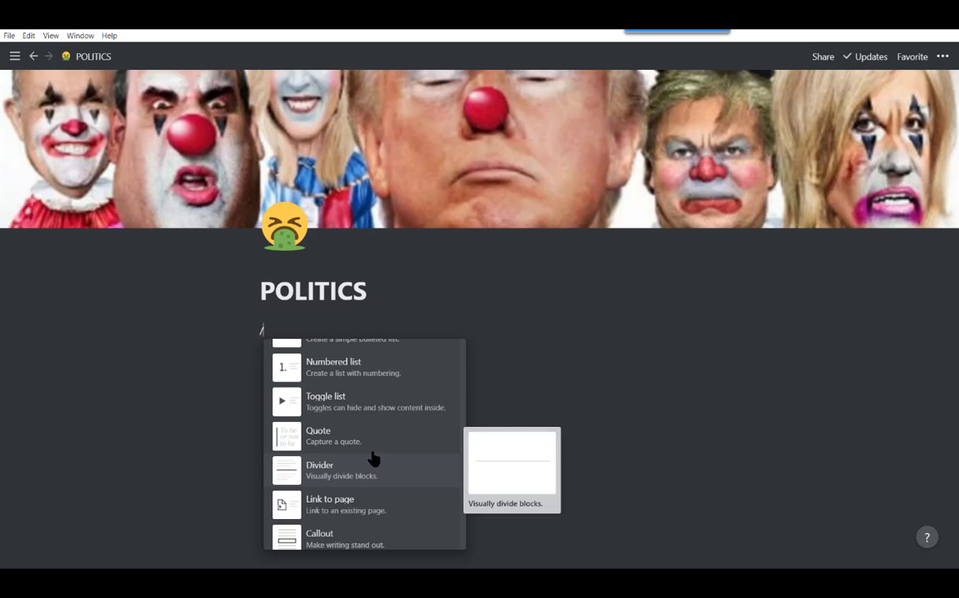
{"action": "scroll", "coordinate": [371, 439], "scroll_direction": "down", "scroll_amount": 4}
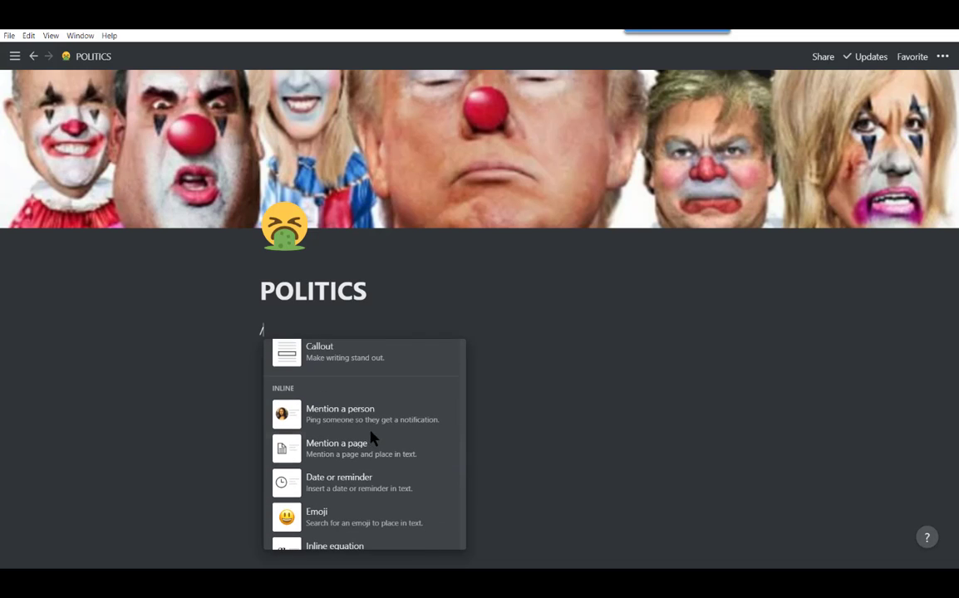
{"action": "scroll", "coordinate": [371, 439], "scroll_direction": "down", "scroll_amount": 4}
{"action": "scroll", "coordinate": [372, 439], "scroll_direction": "down", "scroll_amount": 2}
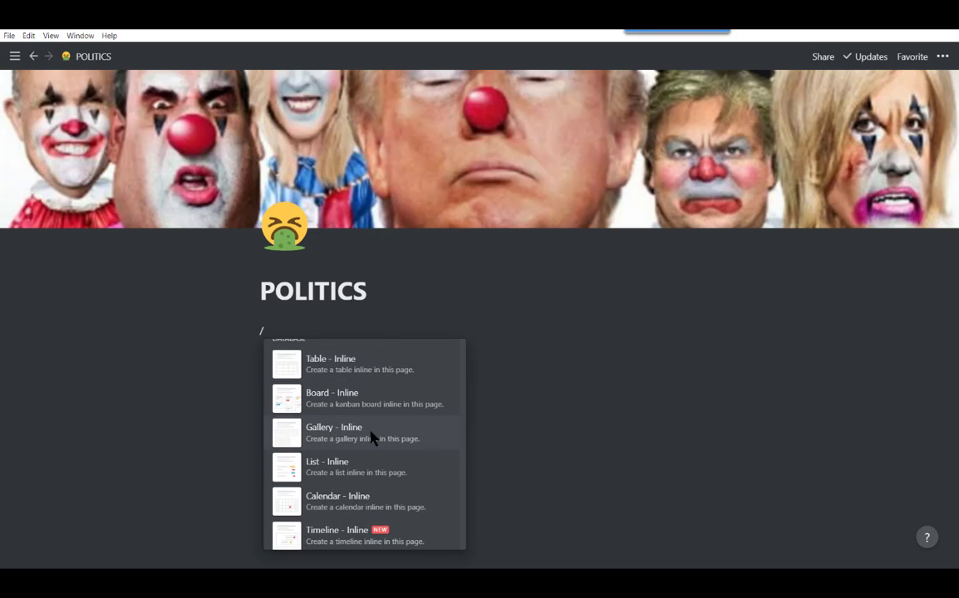
{"action": "scroll", "coordinate": [372, 433], "scroll_direction": "down", "scroll_amount": 2}
{"action": "scroll", "coordinate": [372, 433], "scroll_direction": "up", "scroll_amount": 2}
{"action": "left_click", "coordinate": [378, 438]}
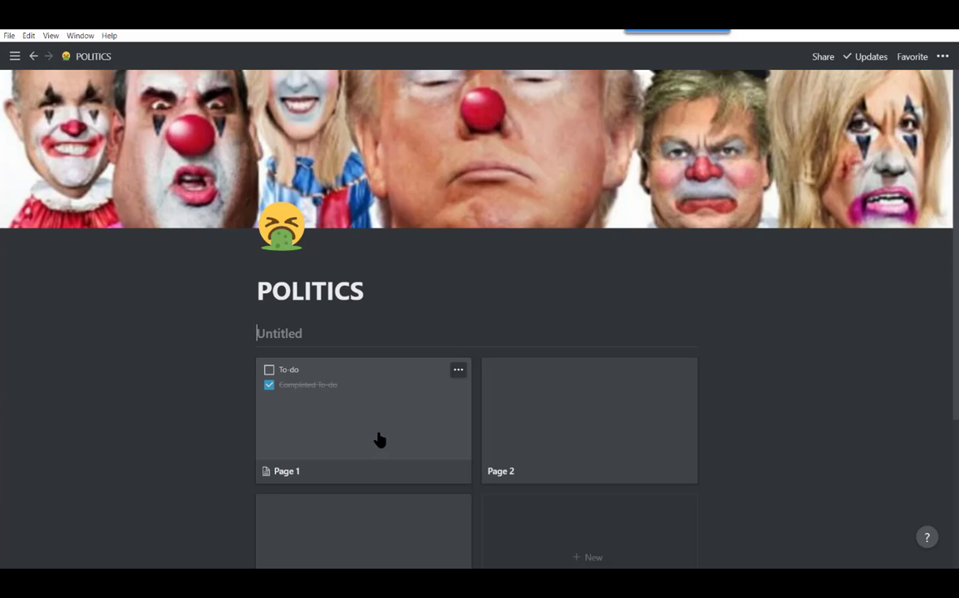
Step: Delete the Page 1 and Page 2 sample cards from the gallery
{"action": "right_click", "coordinate": [388, 421]}
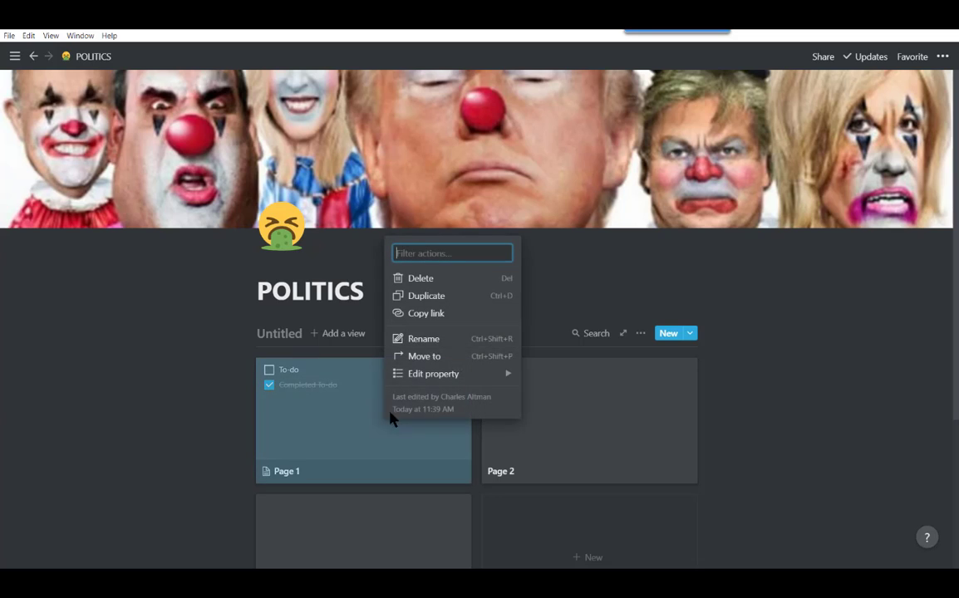
{"action": "left_click", "coordinate": [420, 281]}
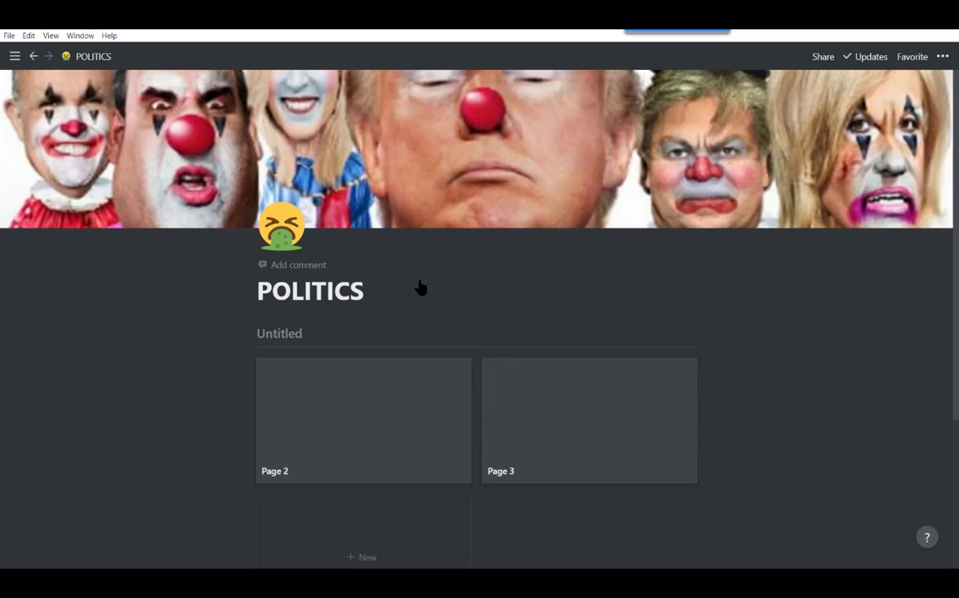
{"action": "right_click", "coordinate": [357, 434]}
{"action": "left_click", "coordinate": [394, 289]}
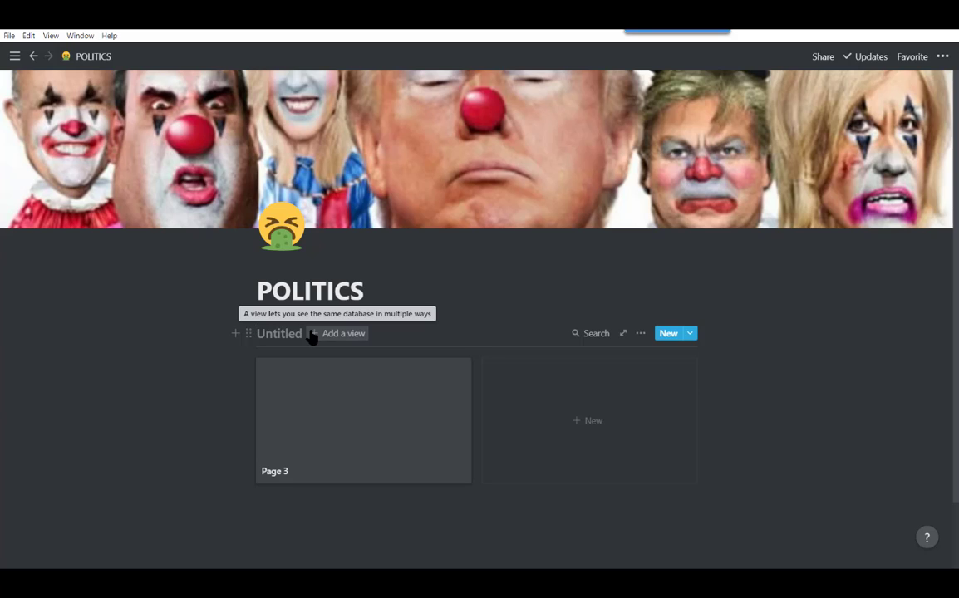
Step: Title the gallery ISSUES and set its card preview to Page cover
{"action": "type", "text": "IS"}
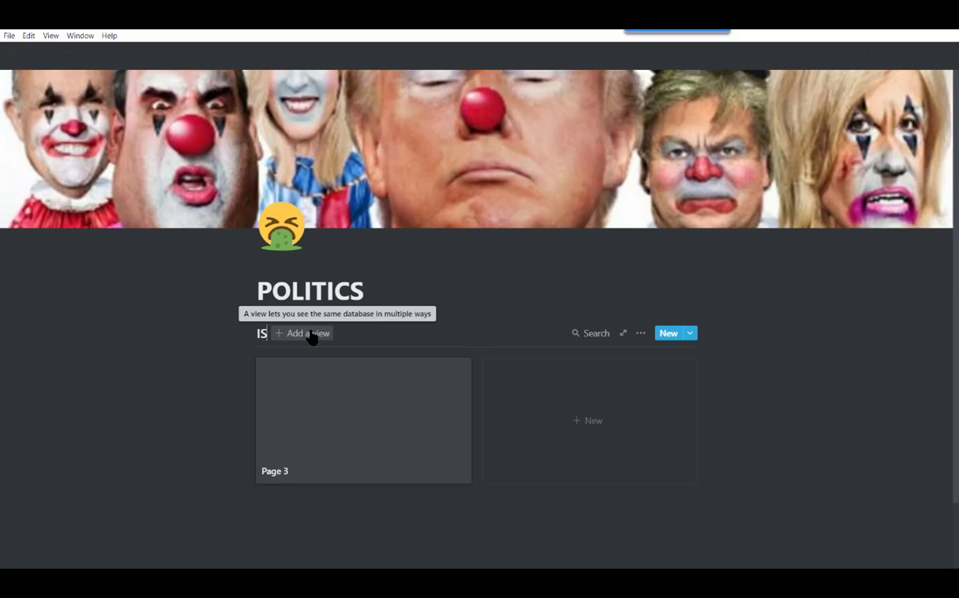
{"action": "type", "text": "SUES"}
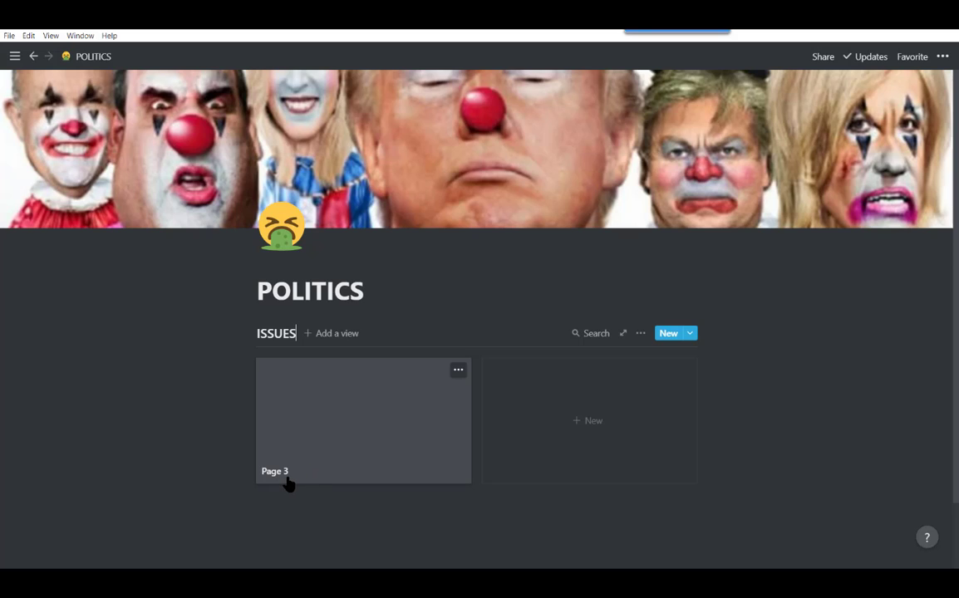
{"action": "left_click", "coordinate": [641, 334]}
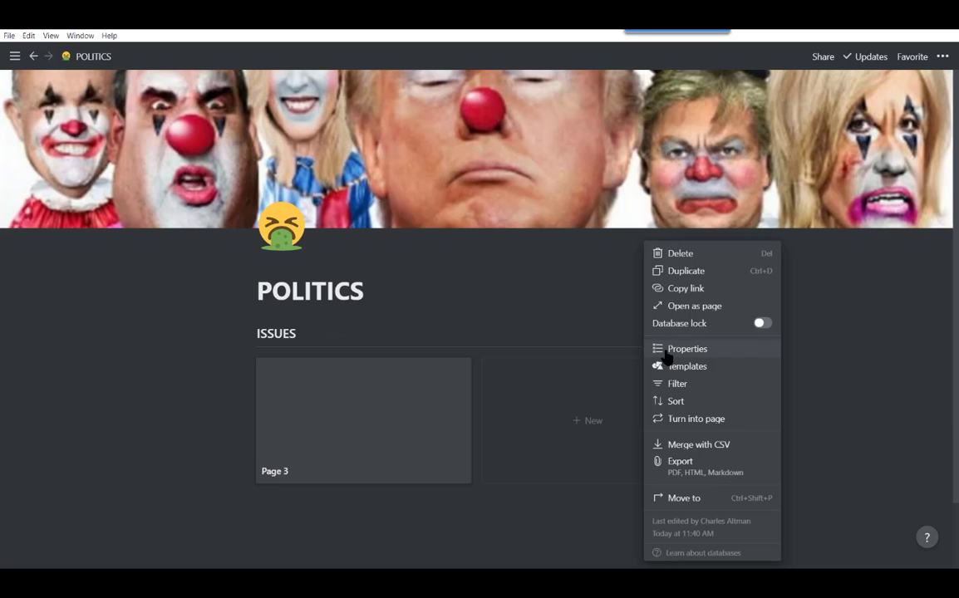
{"action": "left_click", "coordinate": [667, 356]}
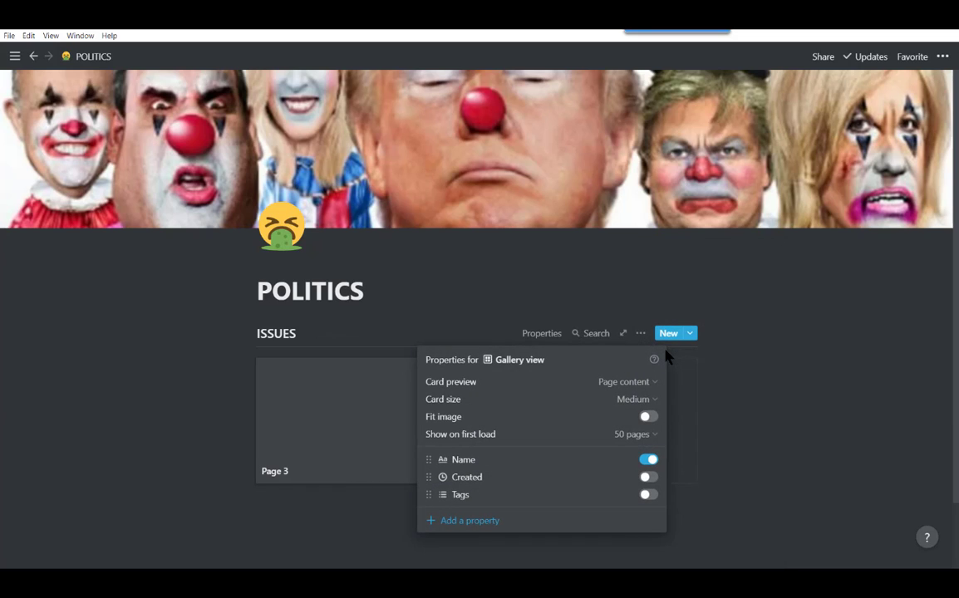
{"action": "left_click", "coordinate": [636, 387]}
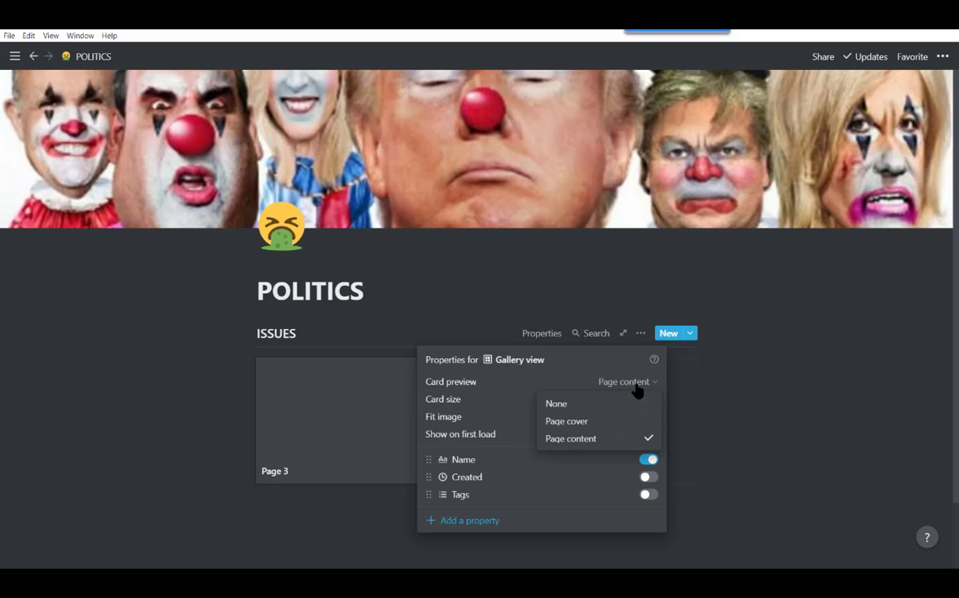
{"action": "left_click", "coordinate": [590, 424]}
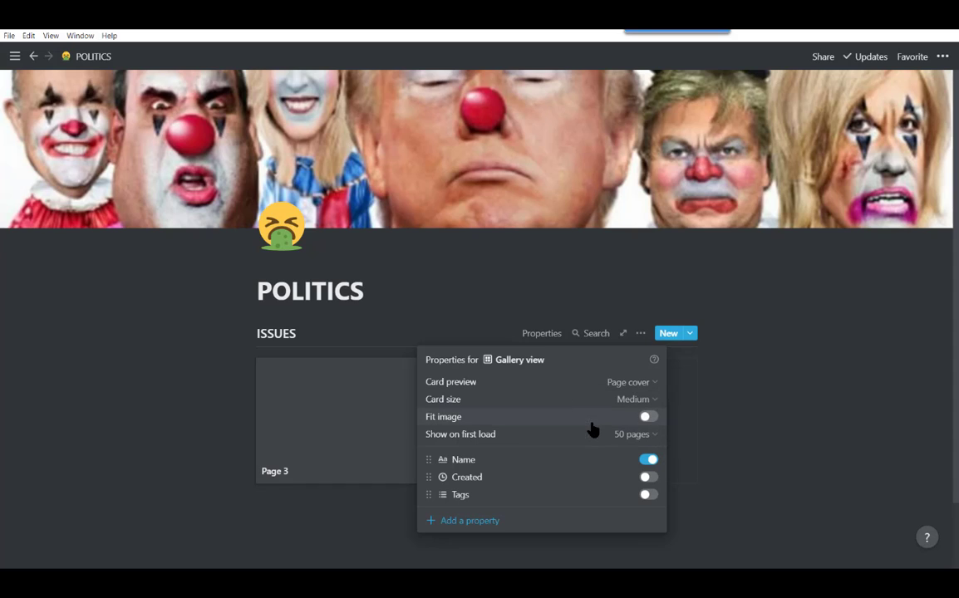
{"action": "left_click", "coordinate": [349, 424]}
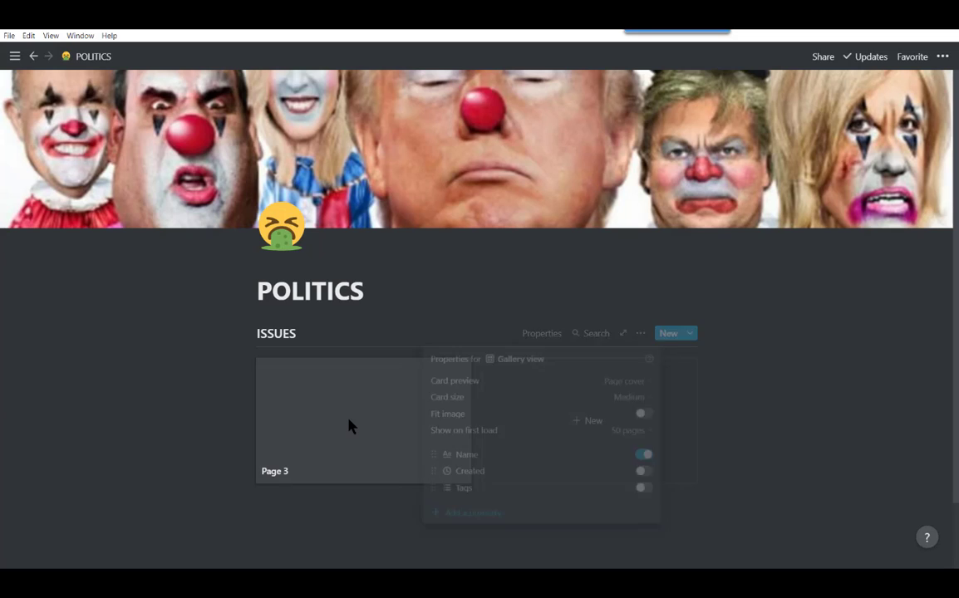
Step: Open the Page 3 card and rename it REPUBLICANS
{"action": "left_click", "coordinate": [349, 423]}
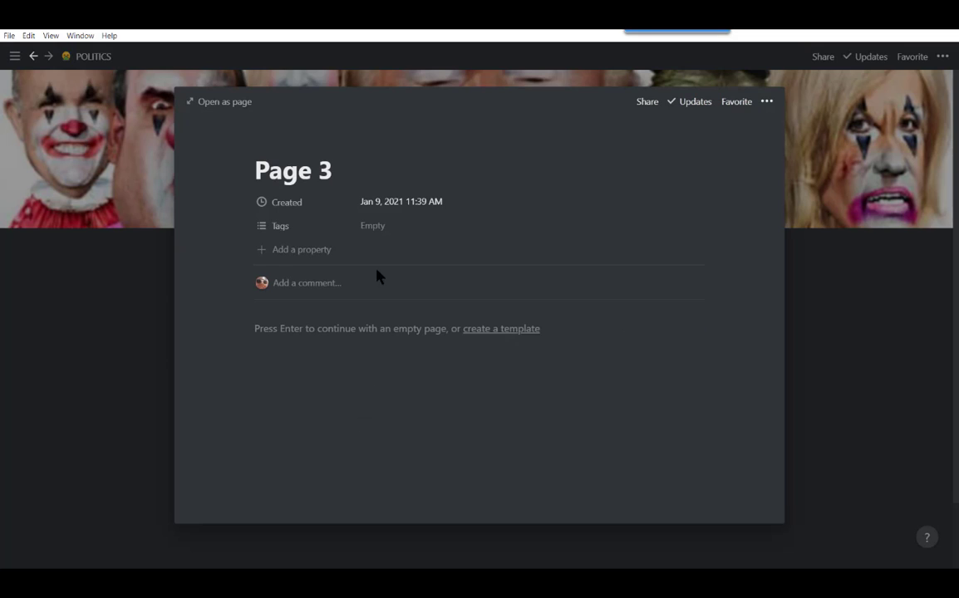
{"action": "key", "text": "BackSpace"}
{"action": "key", "text": "BackSpace"}
{"action": "key", "text": "BackSpace"}
{"action": "key", "text": "BackSpace"}
{"action": "key", "text": "BackSpace"}
{"action": "key", "text": "BackSpace"}
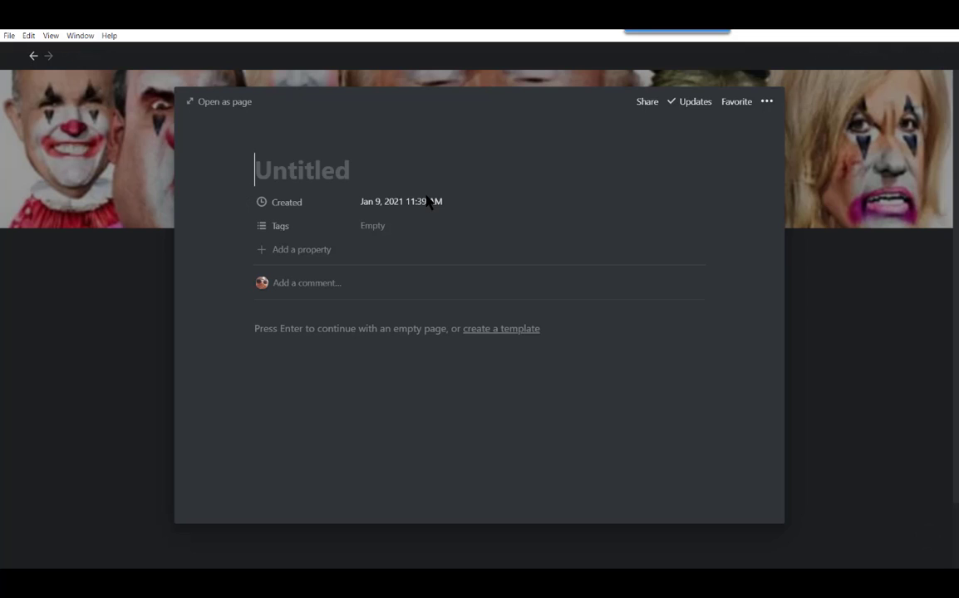
{"action": "type", "text": "RU"}
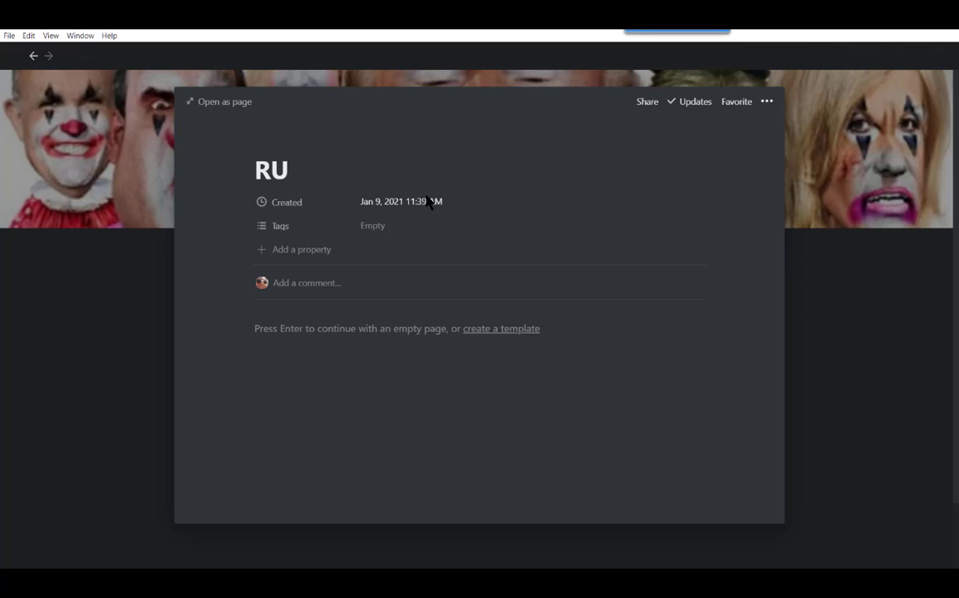
{"action": "key", "text": "BackSpace"}
{"action": "type", "text": "EPUB"}
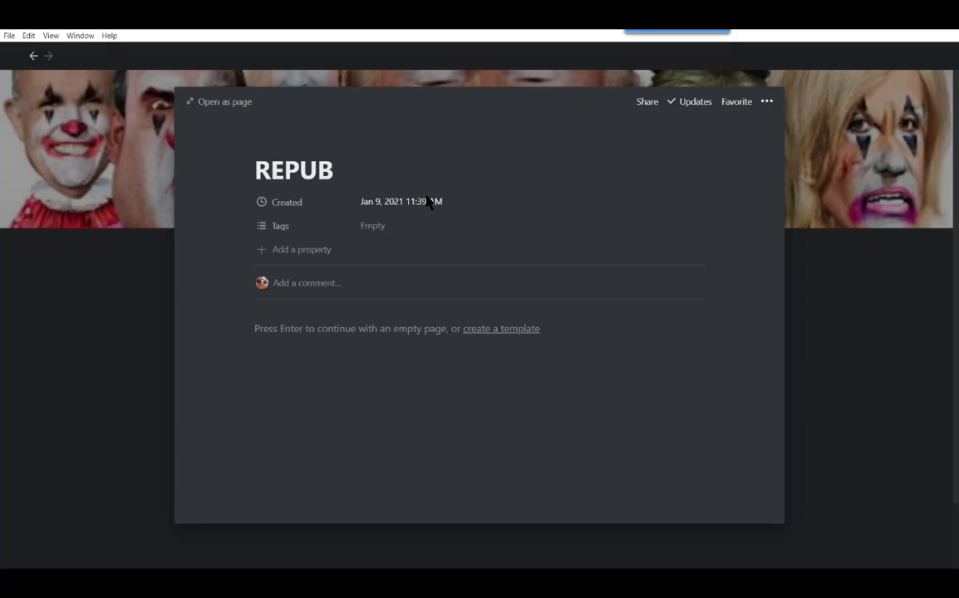
{"action": "type", "text": "LICA"}
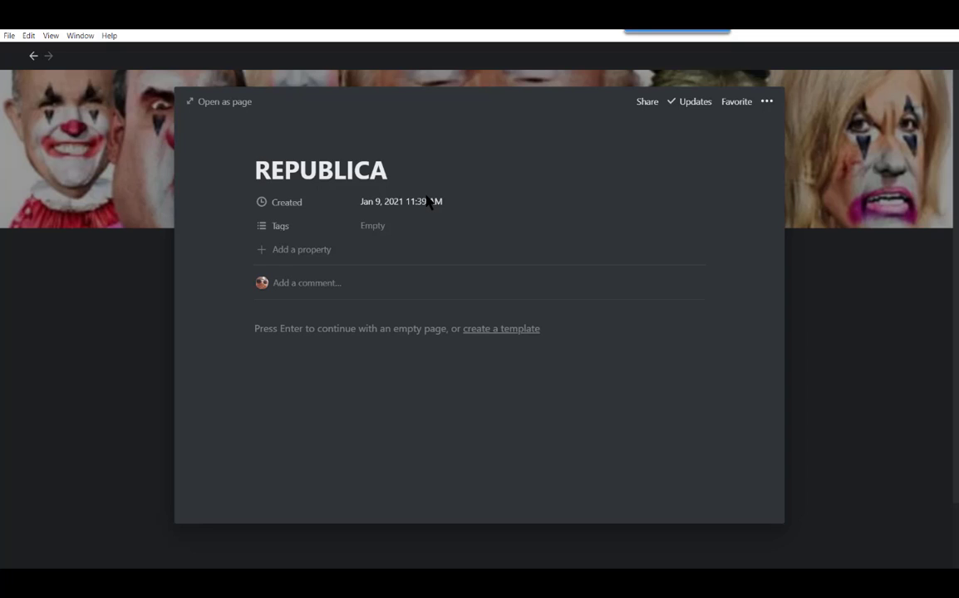
{"action": "type", "text": "NS"}
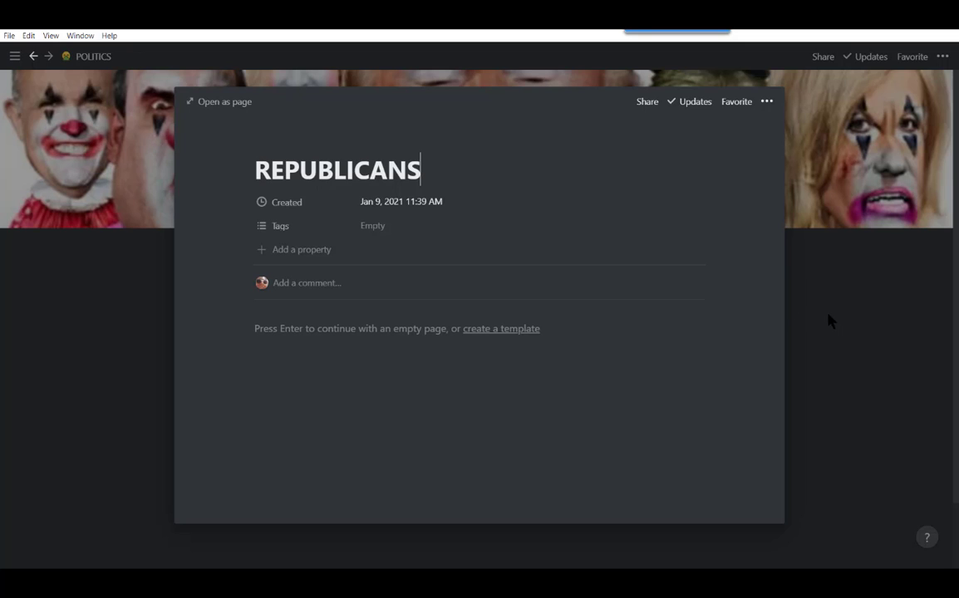
Step: Add a cover image to the REPUBLICANS page and return to the ISSUES gallery
{"action": "mouse_move", "coordinate": [342, 148]}
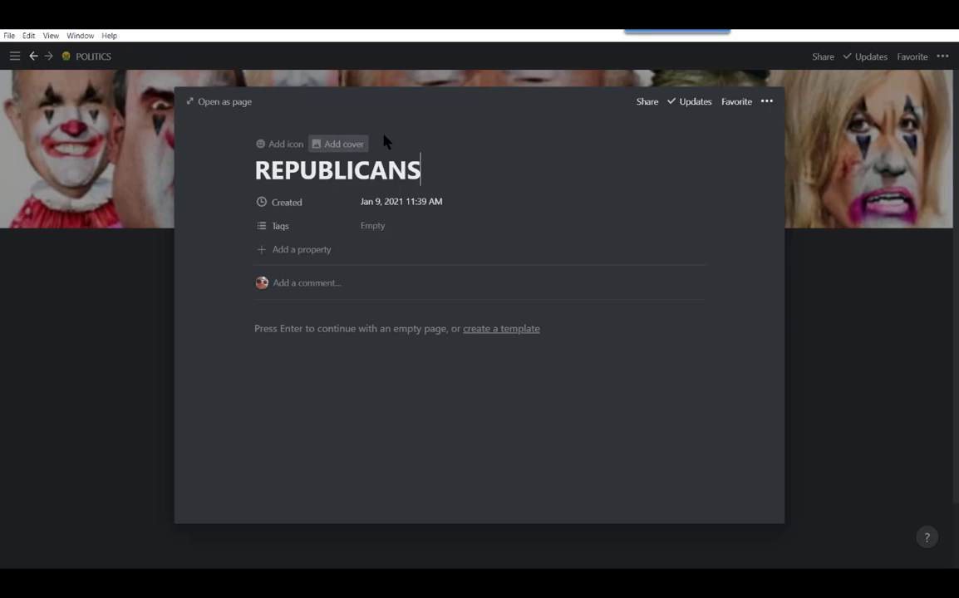
{"action": "left_click", "coordinate": [356, 148]}
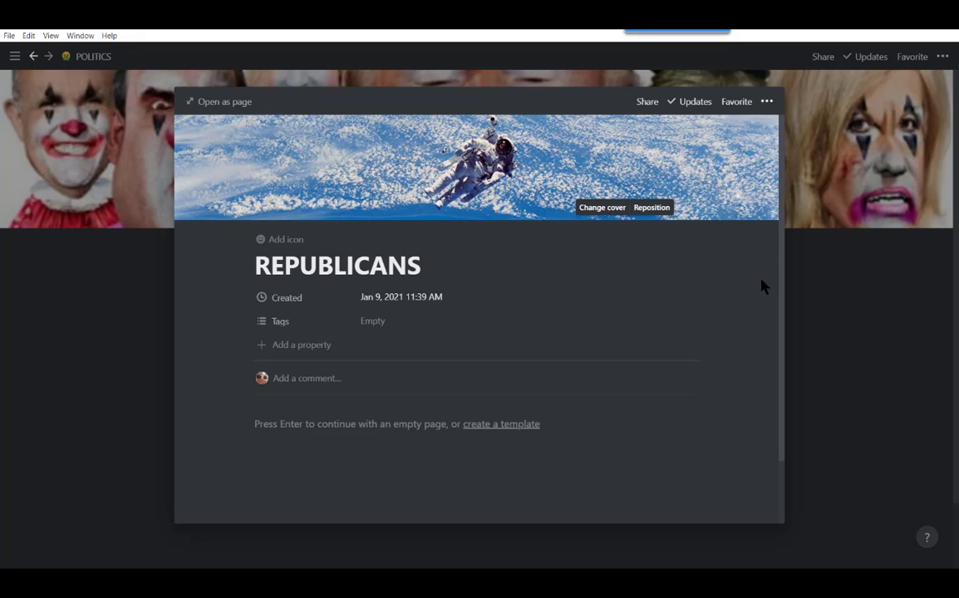
{"action": "left_click", "coordinate": [839, 324]}
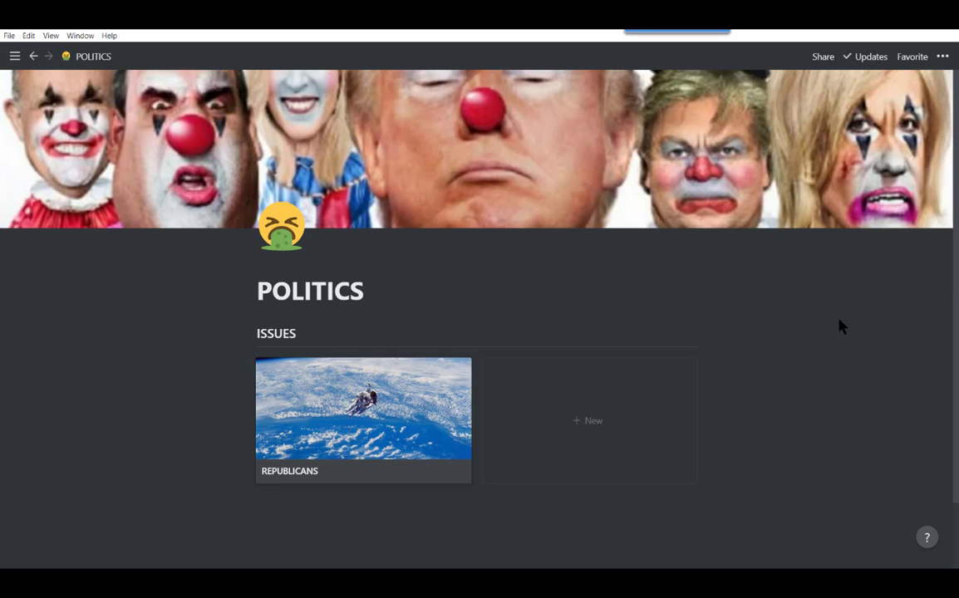
Step: Add a new card to the ISSUES gallery and title it DEMOCRAST
{"action": "mouse_move", "coordinate": [839, 321]}
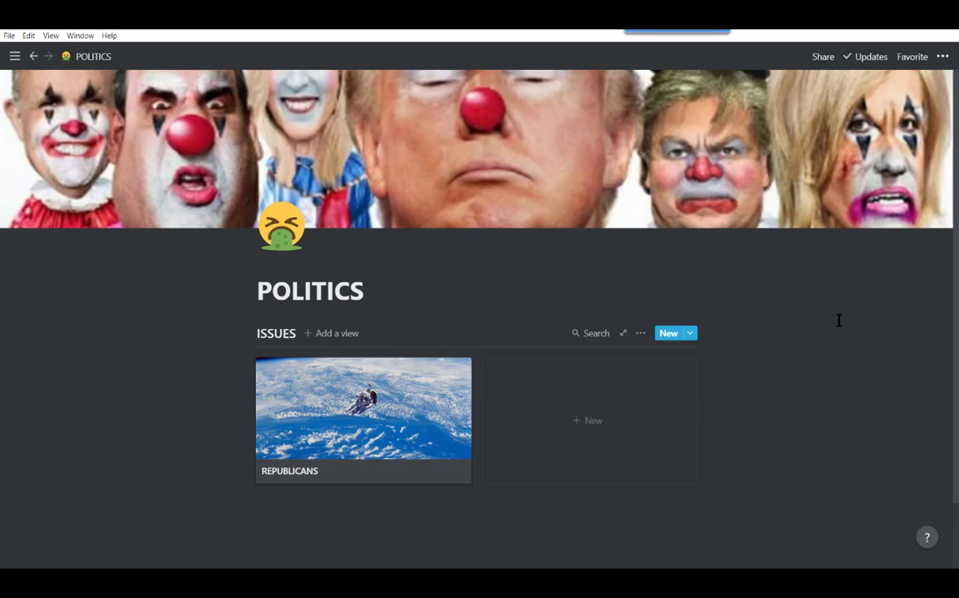
{"action": "mouse_move", "coordinate": [592, 118]}
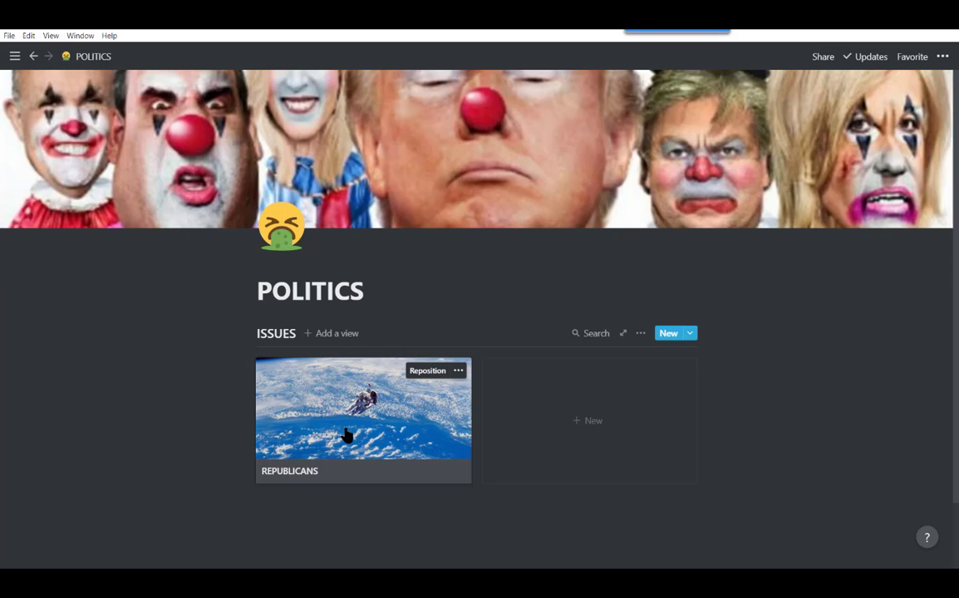
{"action": "left_click", "coordinate": [602, 441]}
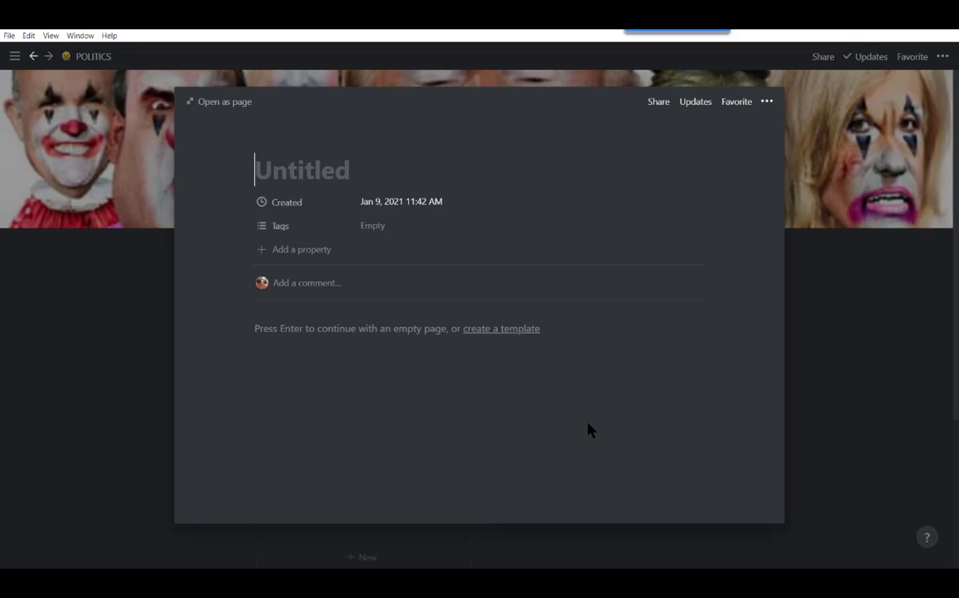
{"action": "type", "text": "EM"}
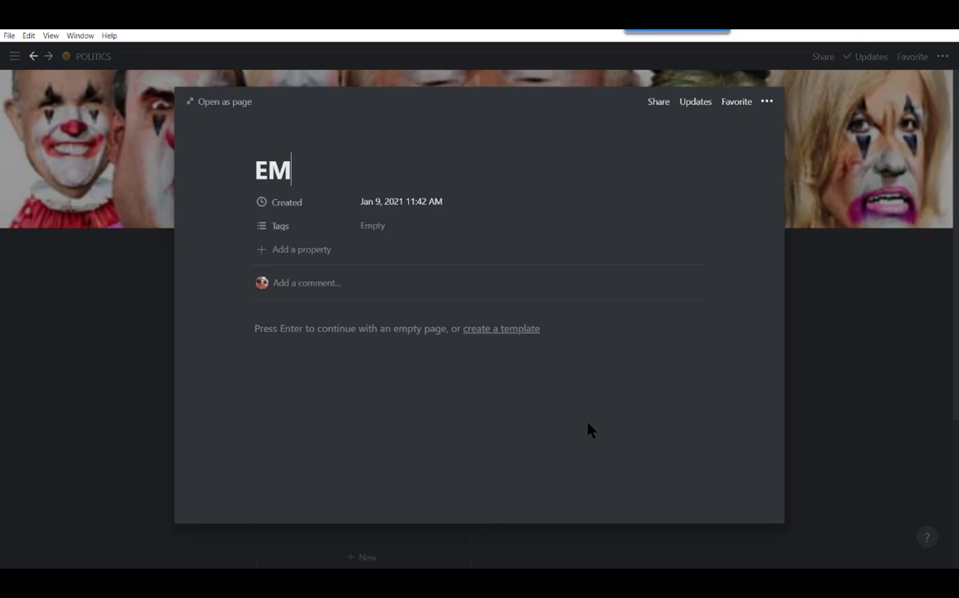
{"action": "type", "text": "OC"}
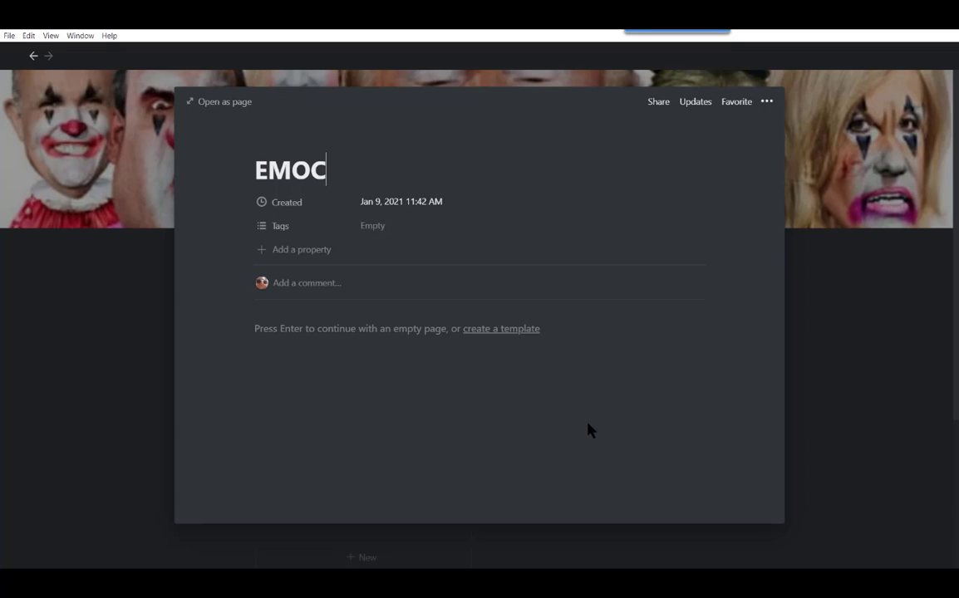
{"action": "type", "text": "R"}
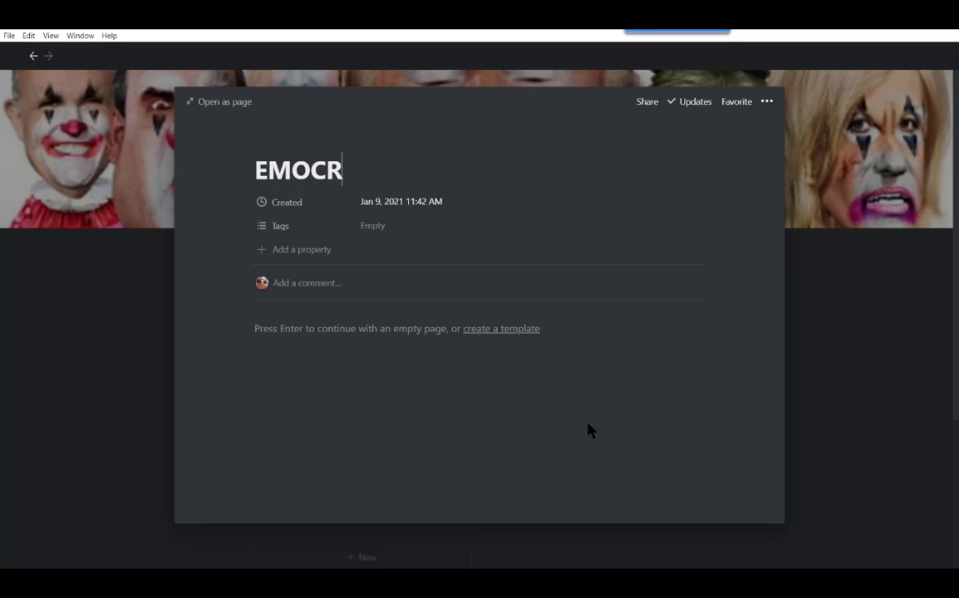
{"action": "type", "text": "AS"}
{"action": "key", "text": "Left"}
{"action": "key", "text": "Left"}
{"action": "key", "text": "Left"}
{"action": "key", "text": "Left"}
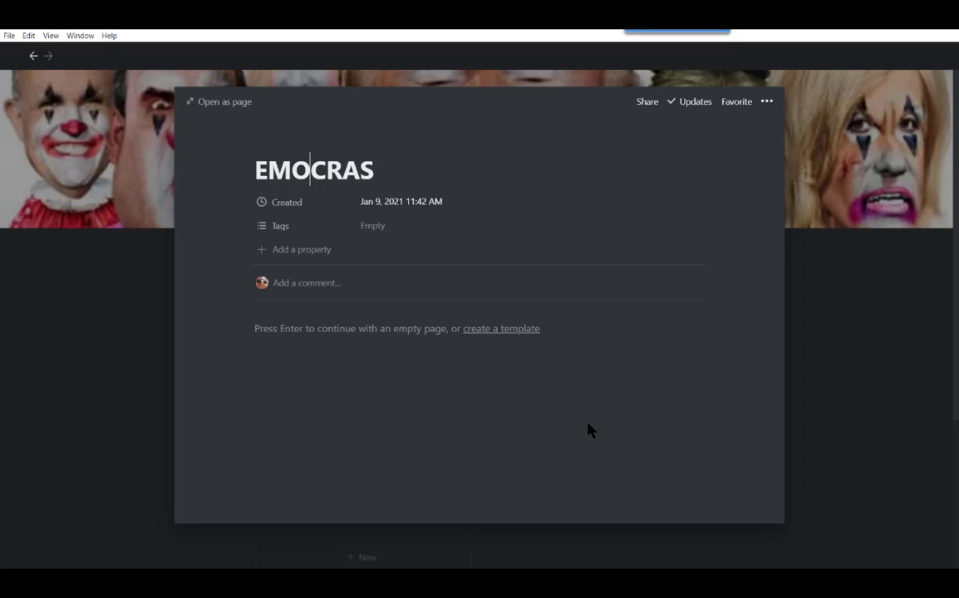
{"action": "key", "text": "Left"}
{"action": "key", "text": "Left"}
{"action": "key", "text": "Left"}
{"action": "type", "text": "D"}
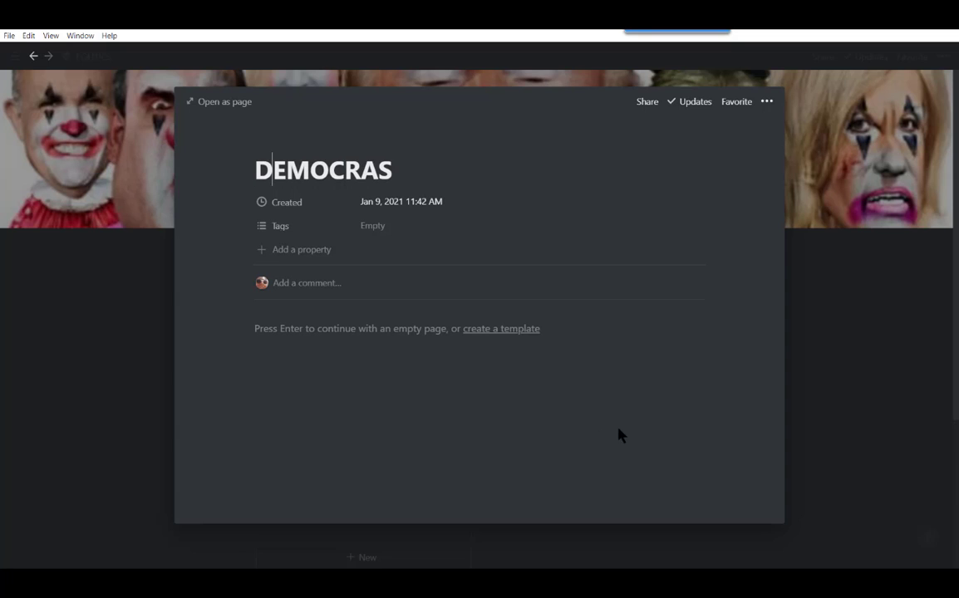
{"action": "left_click", "coordinate": [394, 170]}
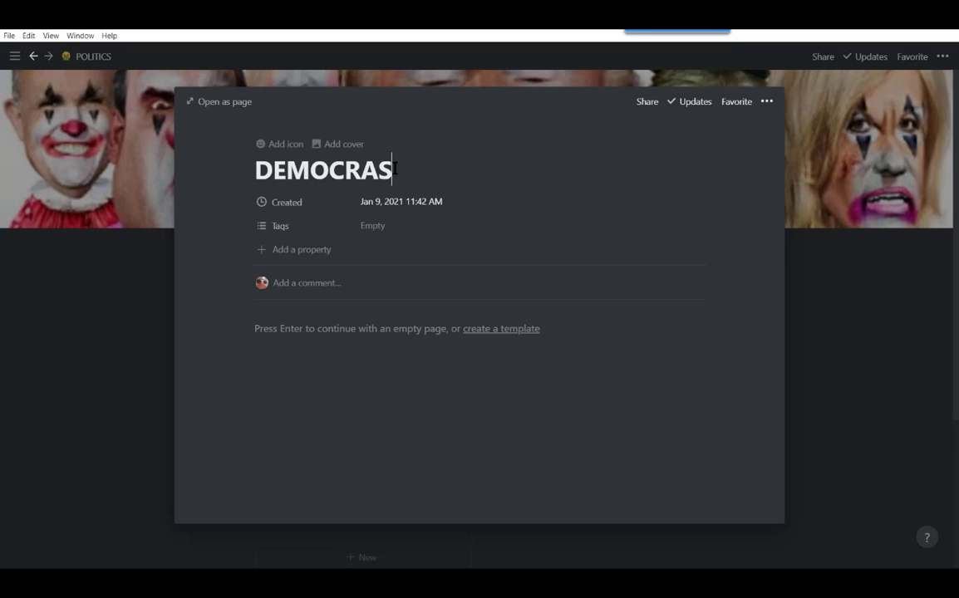
{"action": "type", "text": "T"}
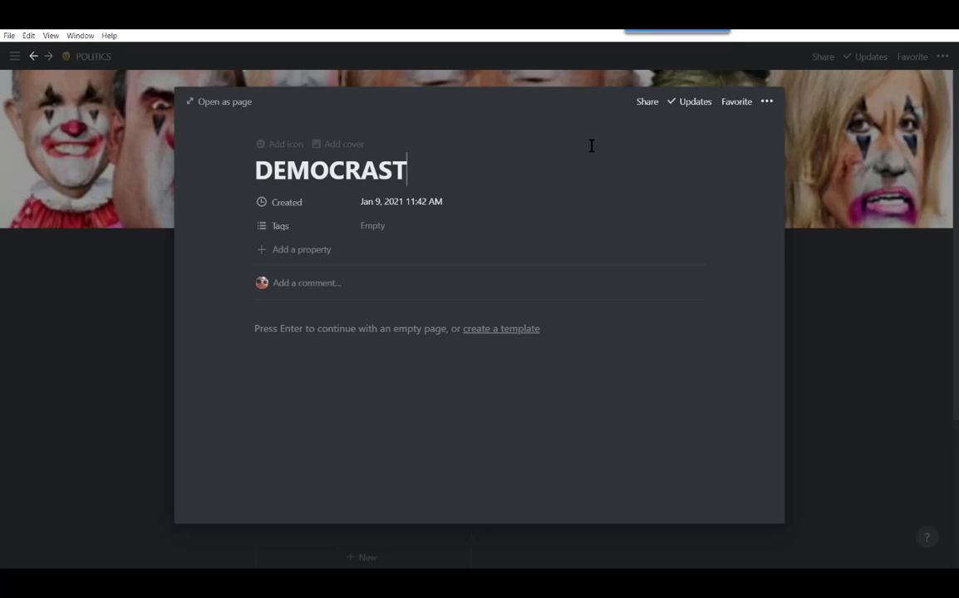
Step: Add a cover to the DEMOCRAST page and open the Unsplash images for replacing it
{"action": "left_click", "coordinate": [347, 145]}
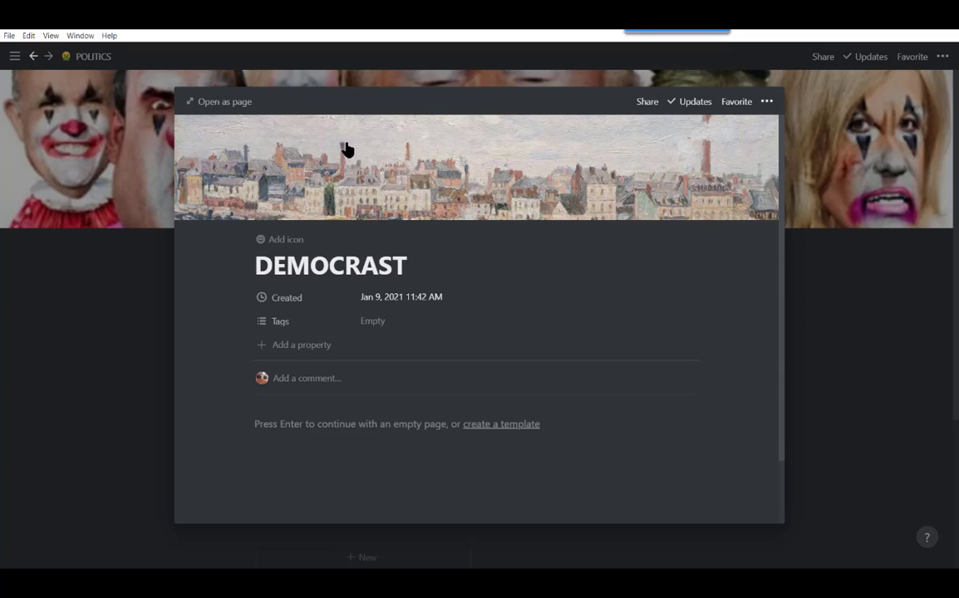
{"action": "mouse_move", "coordinate": [447, 171]}
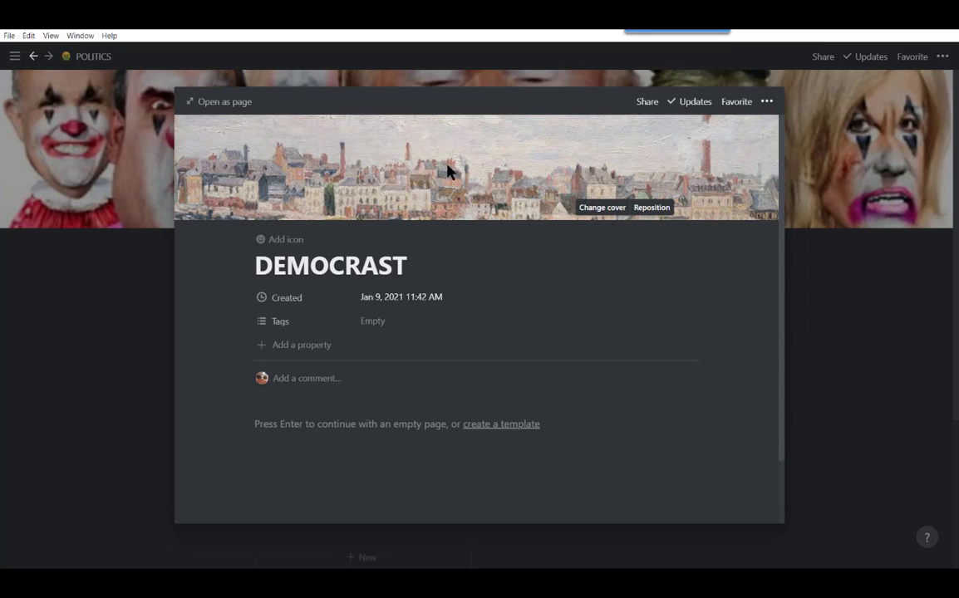
{"action": "left_click", "coordinate": [600, 208]}
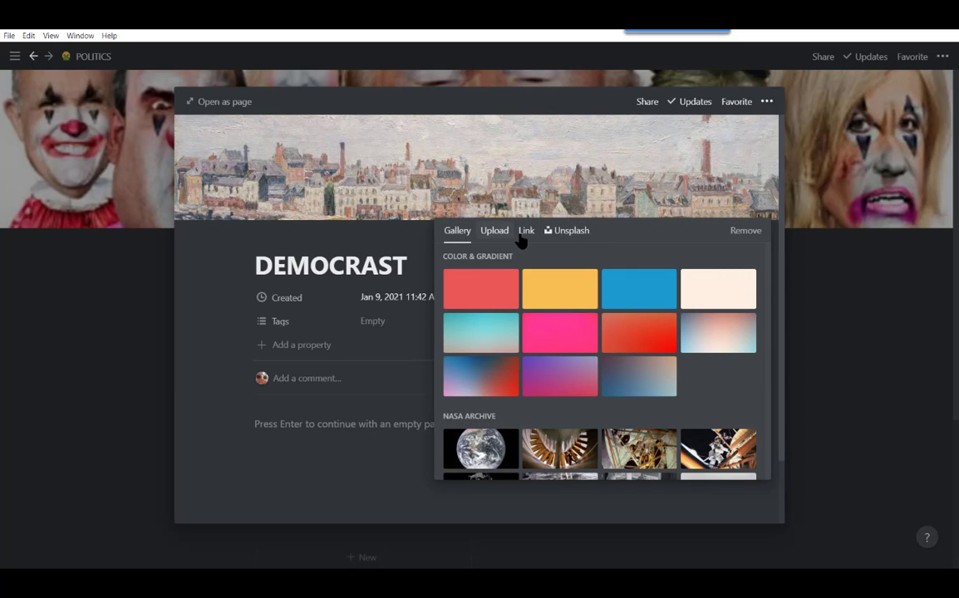
{"action": "left_click", "coordinate": [558, 239]}
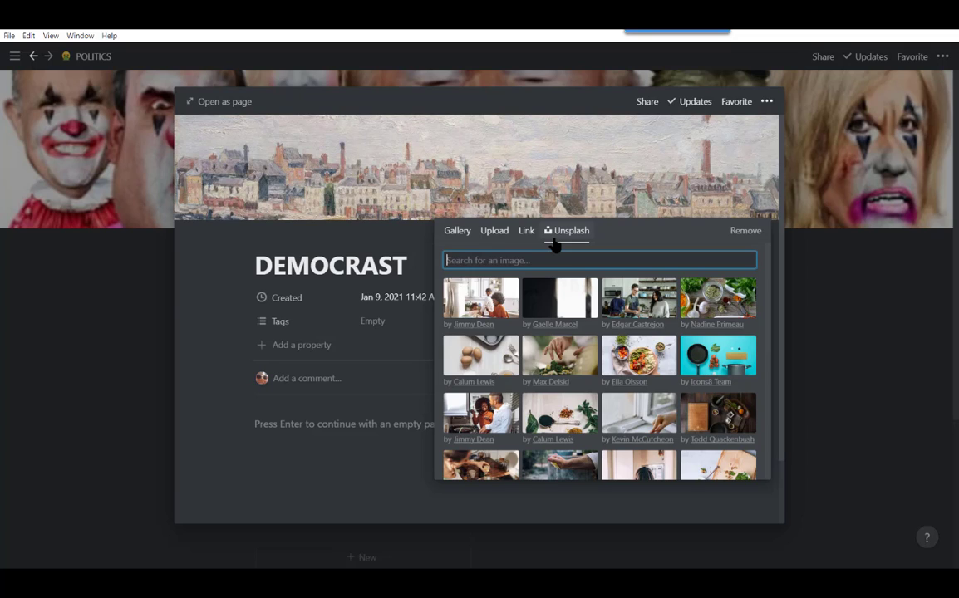
Step: Try searching the Unsplash cover images for "democra" and clear the search text
{"action": "type", "text": "de"}
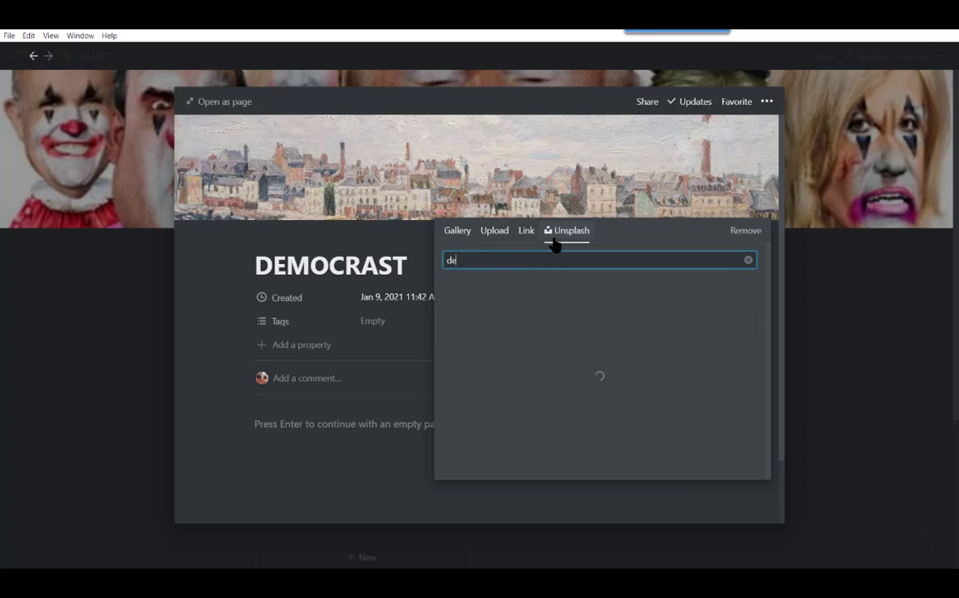
{"action": "type", "text": "mocra"}
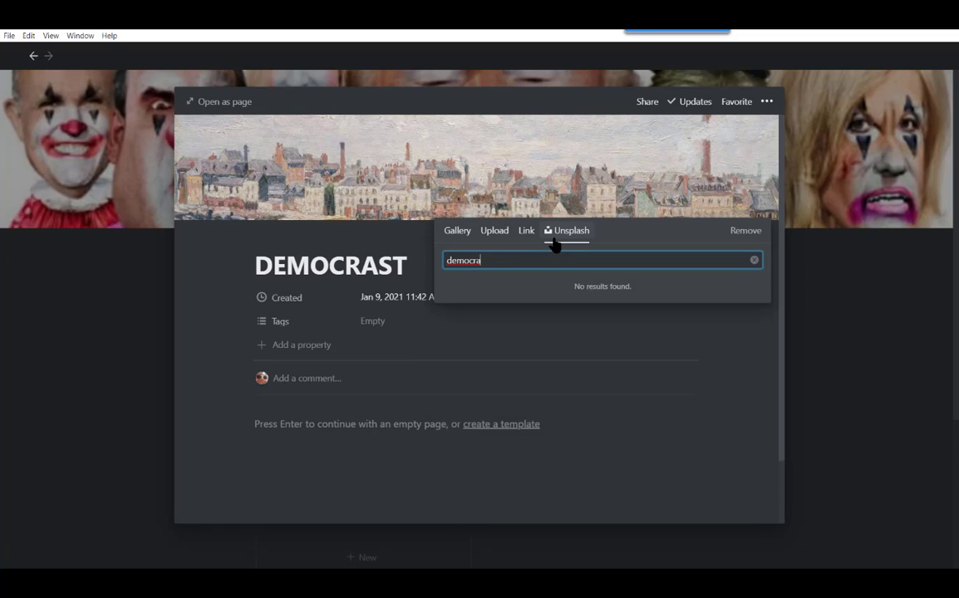
{"action": "key", "text": "BackSpace"}
{"action": "key", "text": "BackSpace"}
{"action": "key", "text": "BackSpace"}
{"action": "key", "text": "BackSpace"}
{"action": "key", "text": "BackSpace"}
{"action": "key", "text": "BackSpace"}
{"action": "key", "text": "BackSpace"}
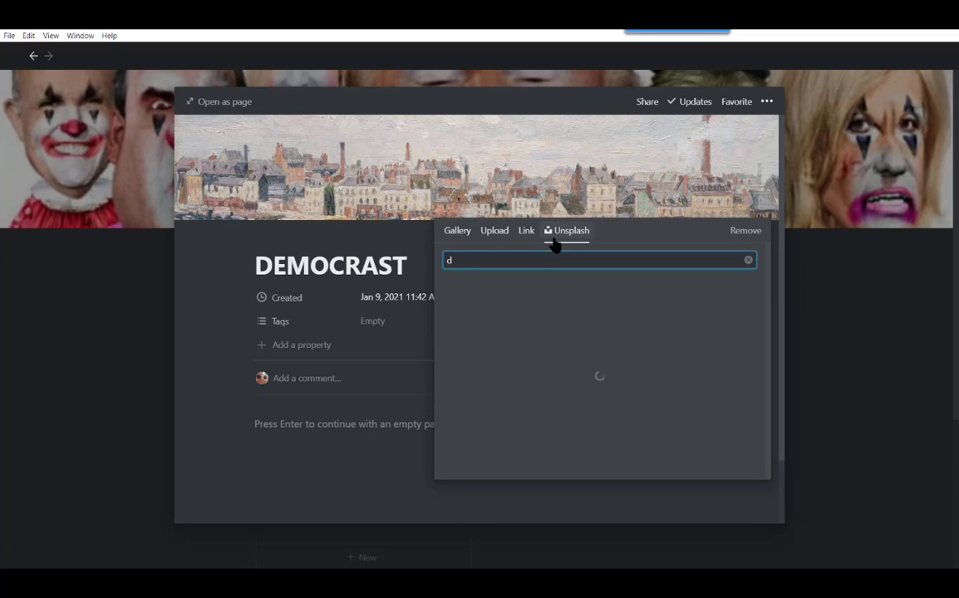
Step: Search Unsplash for "politic", set the parliament chamber photo as the DEMOCRAST cover, and return to the gallery
{"action": "type", "text": "politic"}
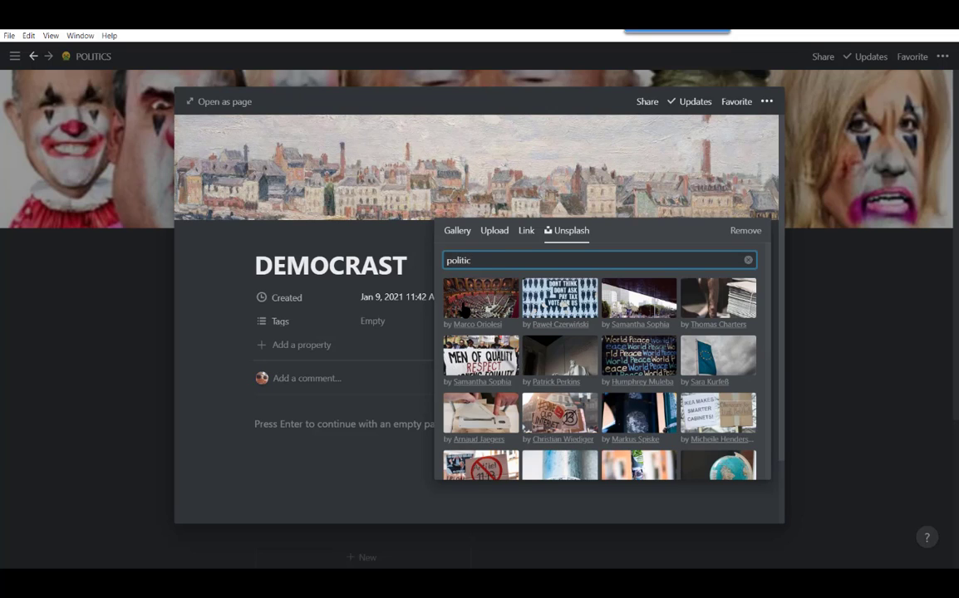
{"action": "left_click", "coordinate": [465, 309]}
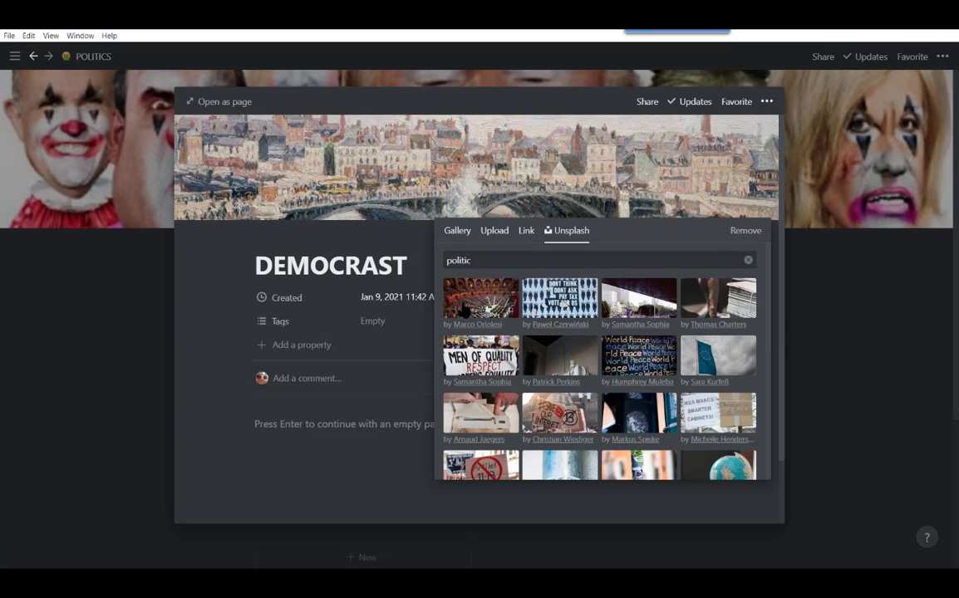
{"action": "left_click", "coordinate": [905, 427]}
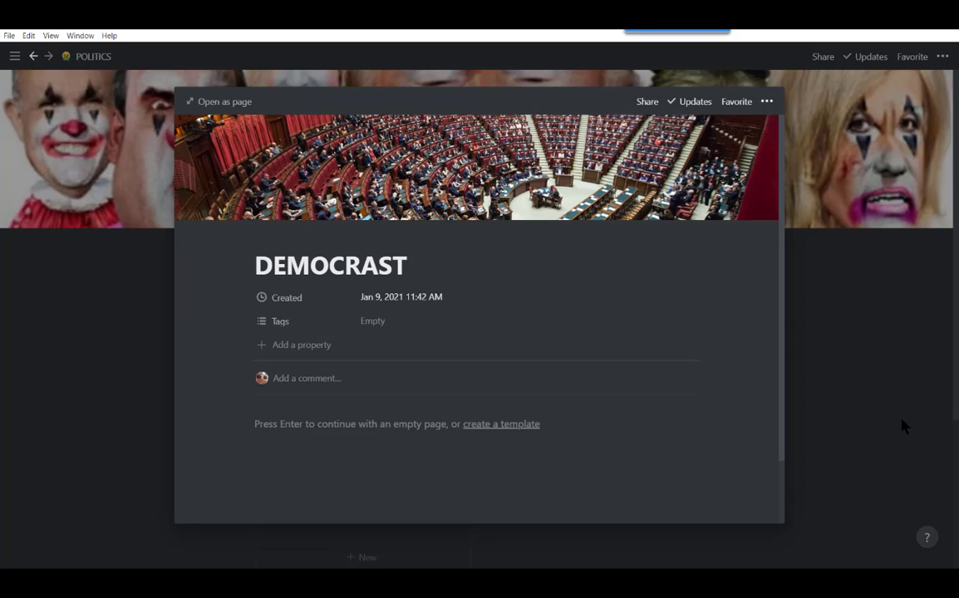
{"action": "left_click", "coordinate": [857, 387]}
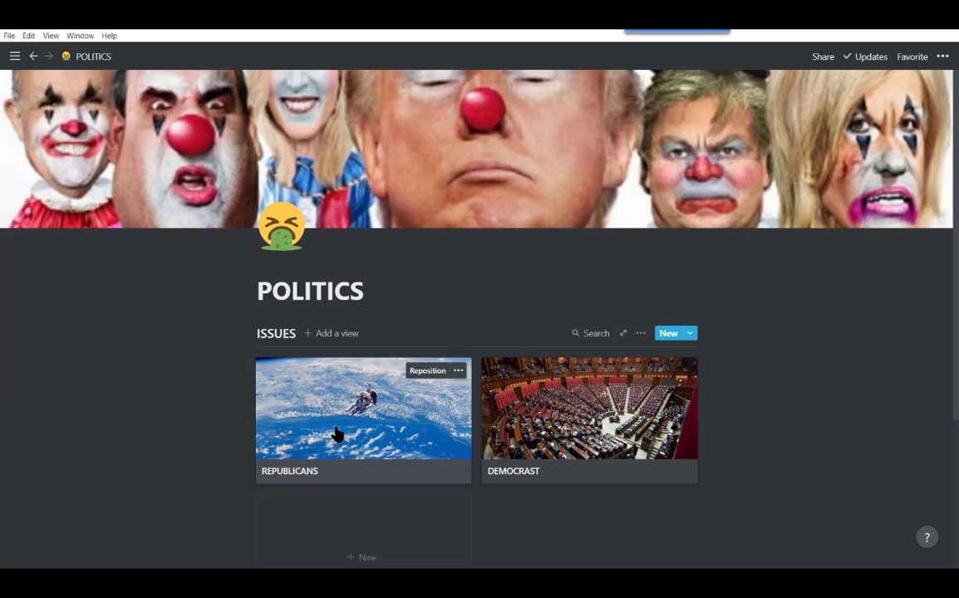
Step: Open the REPUBLICANS card and write PLUS as the first line of its body
{"action": "left_click", "coordinate": [373, 438]}
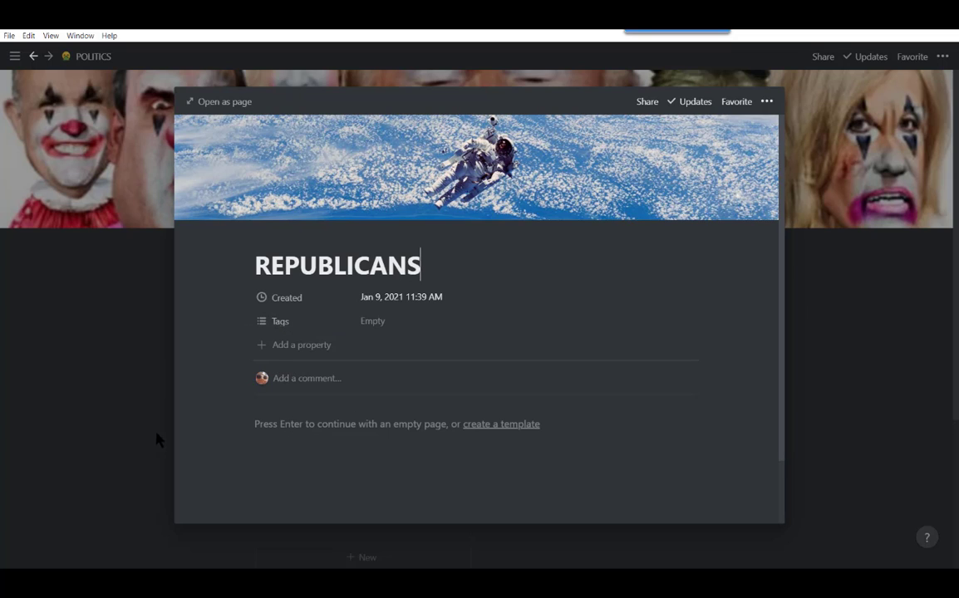
{"action": "left_click", "coordinate": [256, 424]}
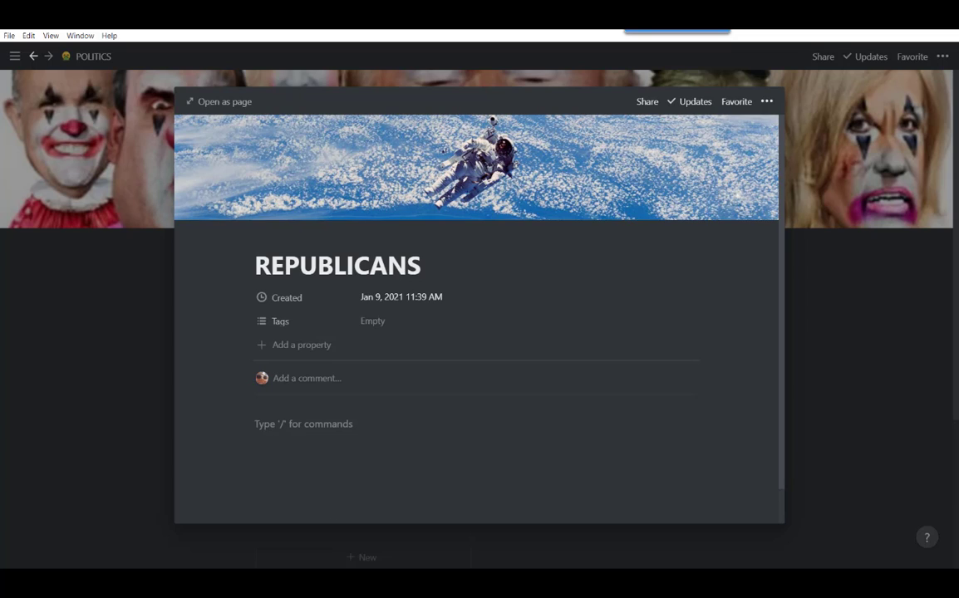
{"action": "type", "text": "PLUS"}
{"action": "left_click", "coordinate": [324, 459]}
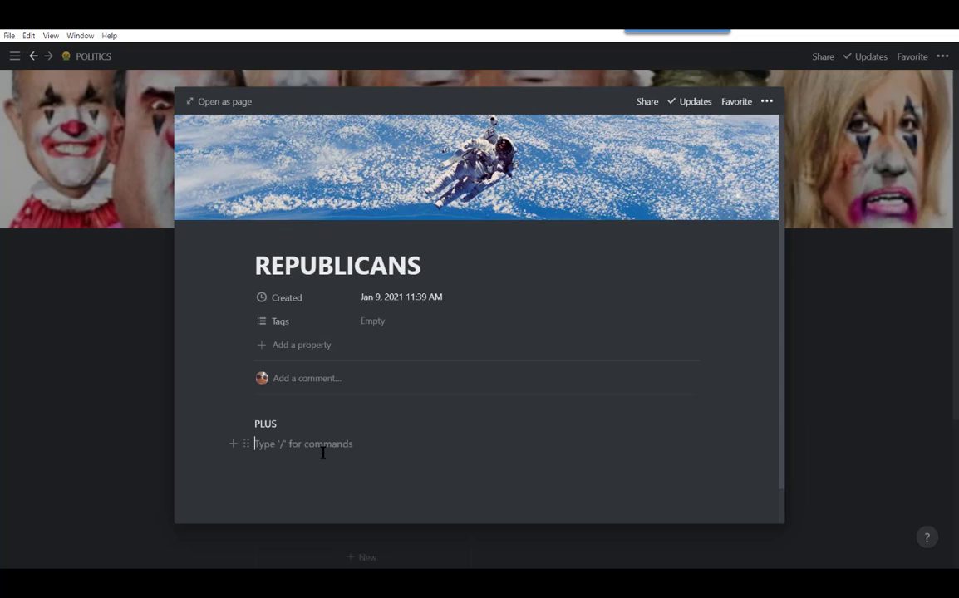
Step: Turn the PLUS line on the REPUBLICANS page into a toggle list
{"action": "left_click", "coordinate": [247, 424]}
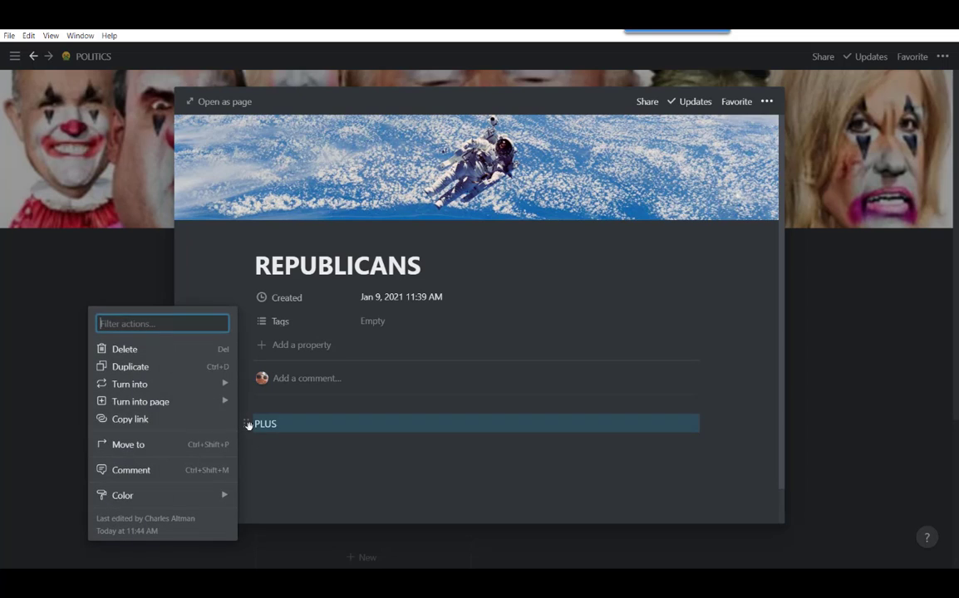
{"action": "mouse_move", "coordinate": [154, 384]}
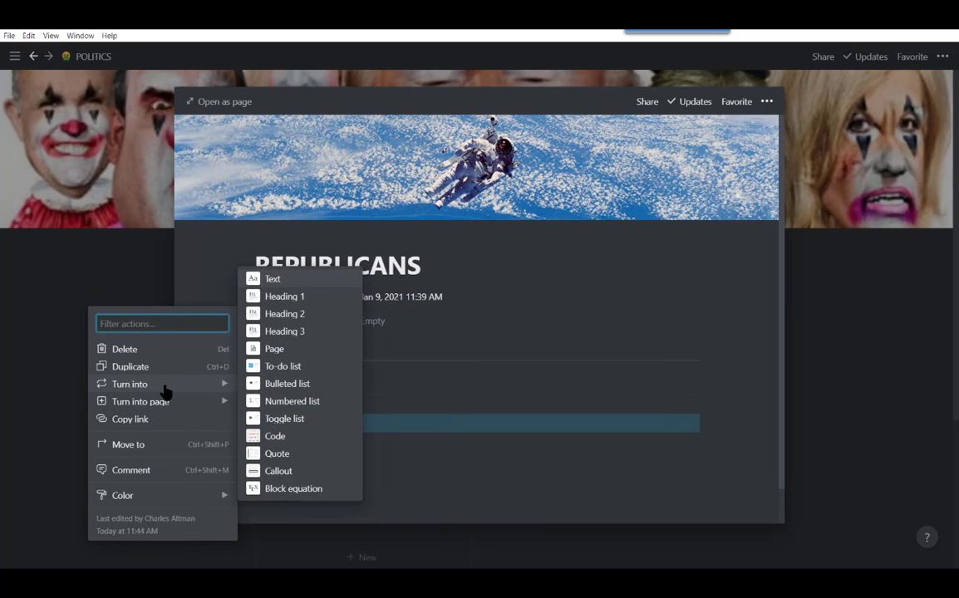
{"action": "left_click", "coordinate": [253, 419]}
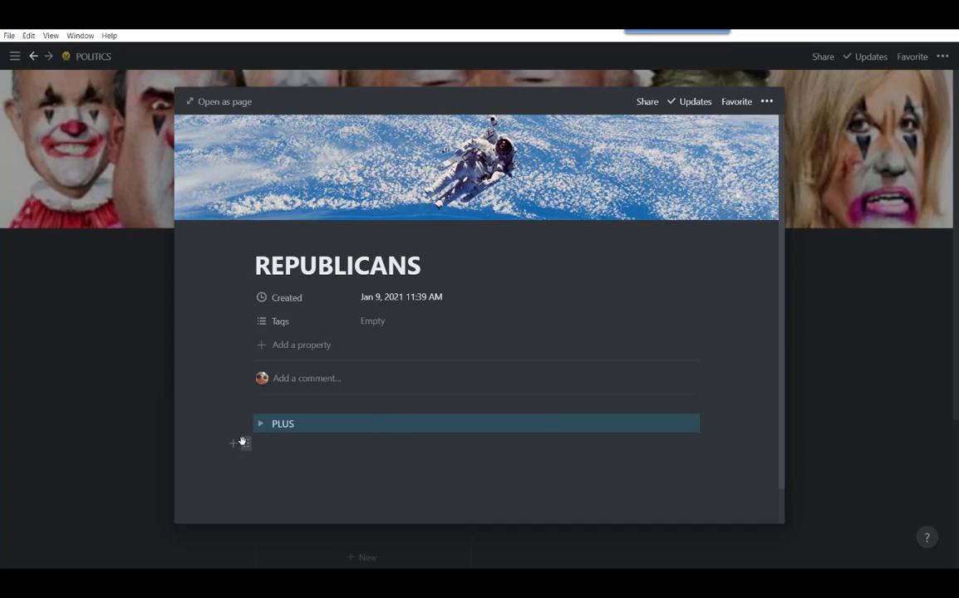
Step: Write the line BUSINESS OPPORTUNITY below the PLUS toggle, correcting its spelling
{"action": "left_click", "coordinate": [298, 453]}
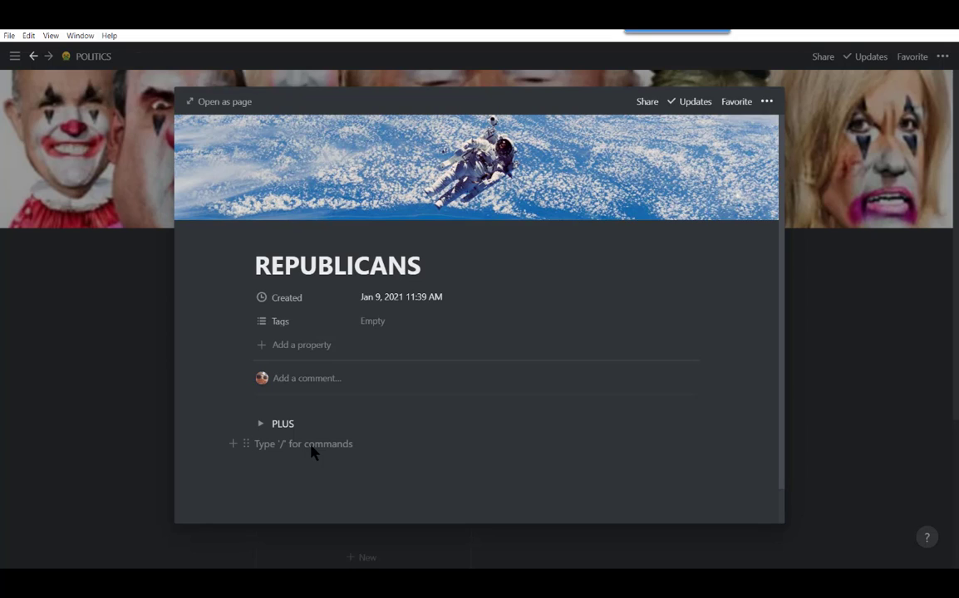
{"action": "type", "text": "BHUS"}
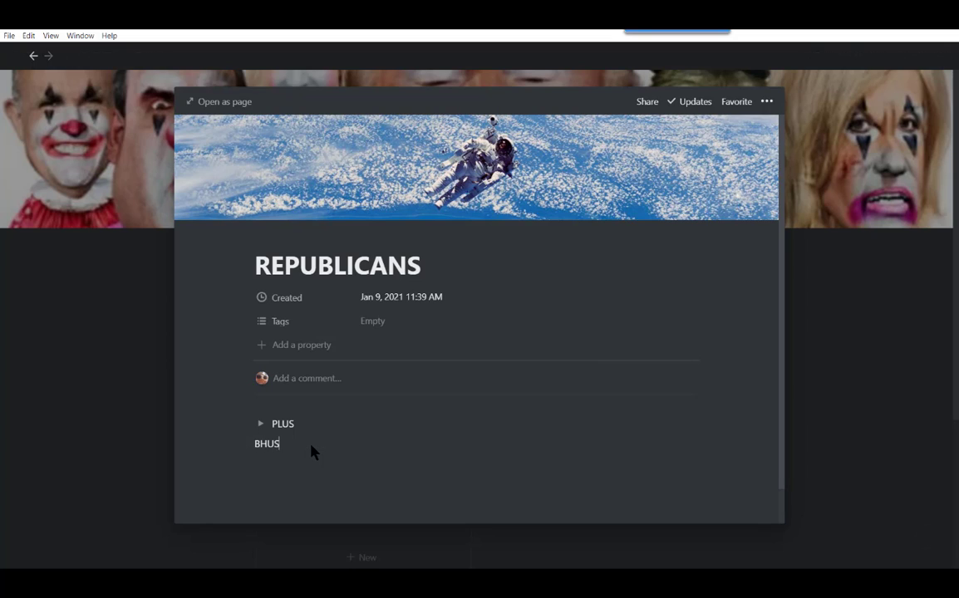
{"action": "type", "text": "INESS OPPORTUNITY"}
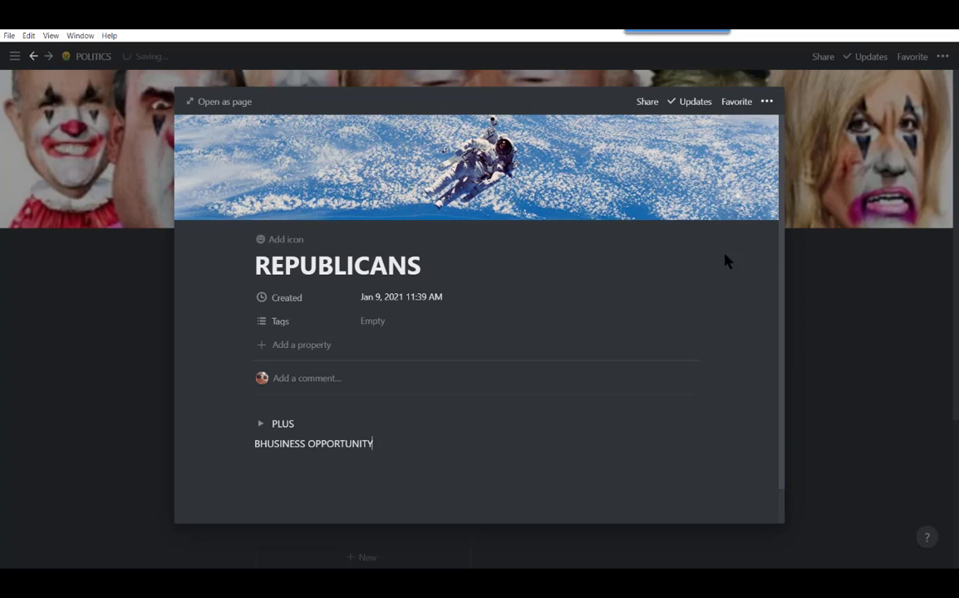
{"action": "left_click", "coordinate": [295, 464]}
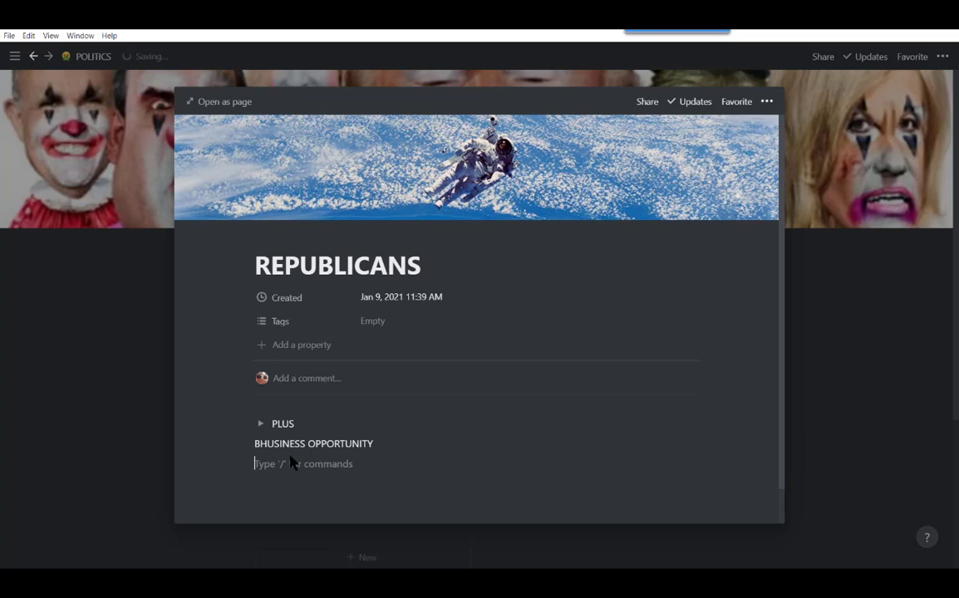
{"action": "key", "text": "BackSpace"}
{"action": "left_click", "coordinate": [269, 445]}
{"action": "key", "text": "BackSpace"}
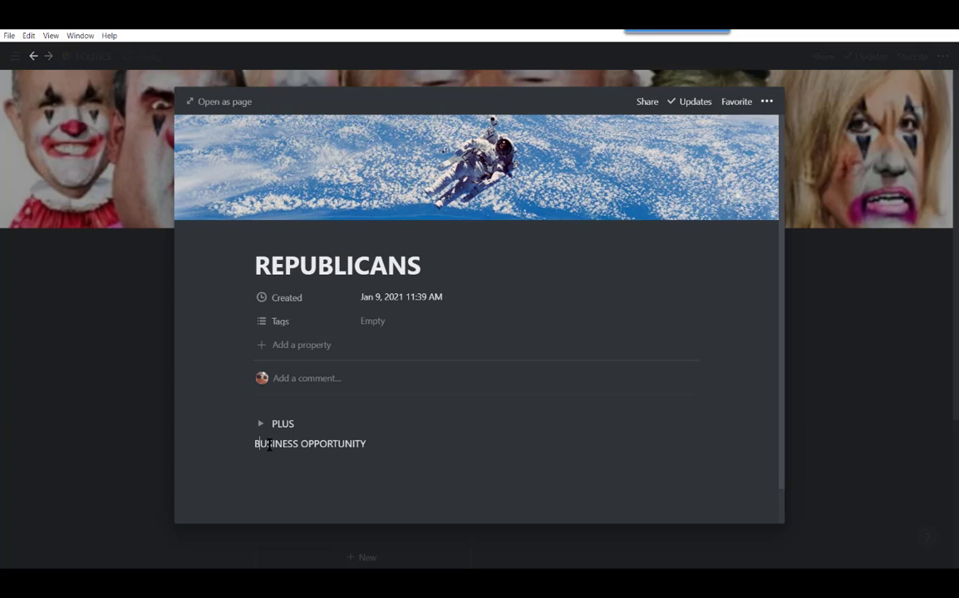
{"action": "left_click", "coordinate": [331, 501]}
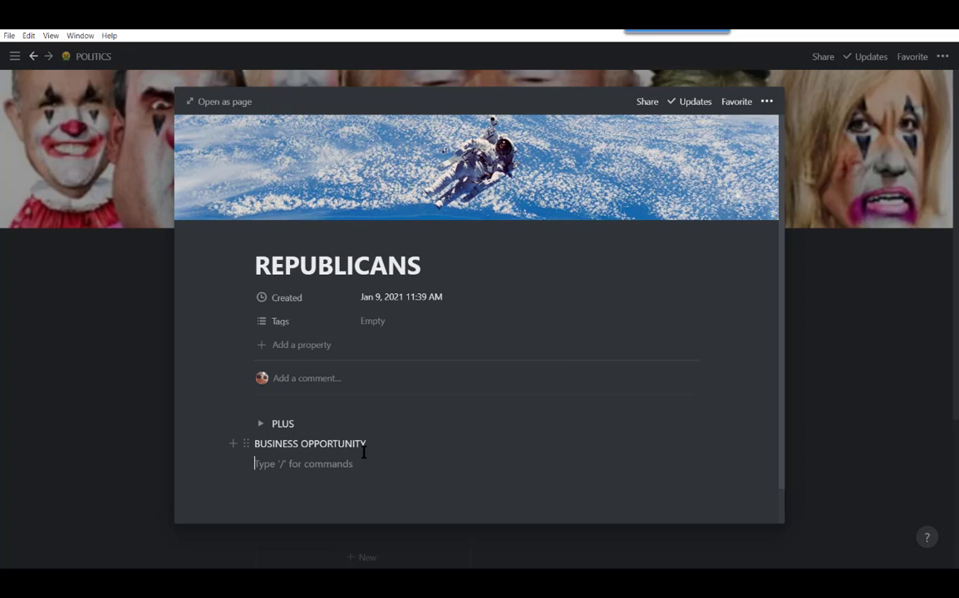
Step: Move the BUSINESS OPPORTUNITY line inside the PLUS toggle, then expand and collapse the toggle
{"action": "left_click_drag", "start_coordinate": [247, 444], "coordinate": [261, 431]}
{"action": "left_click", "coordinate": [261, 424]}
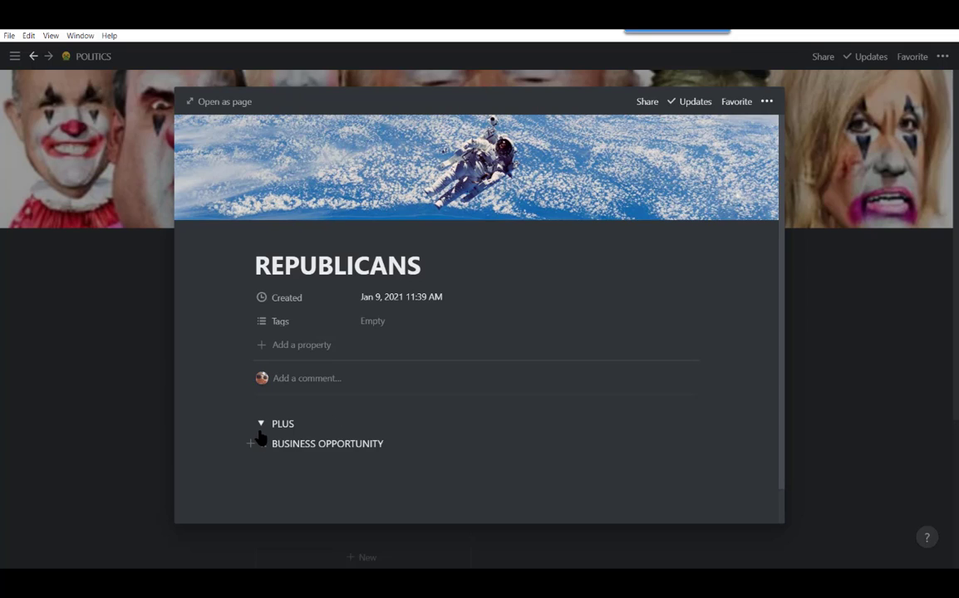
{"action": "left_click", "coordinate": [261, 424]}
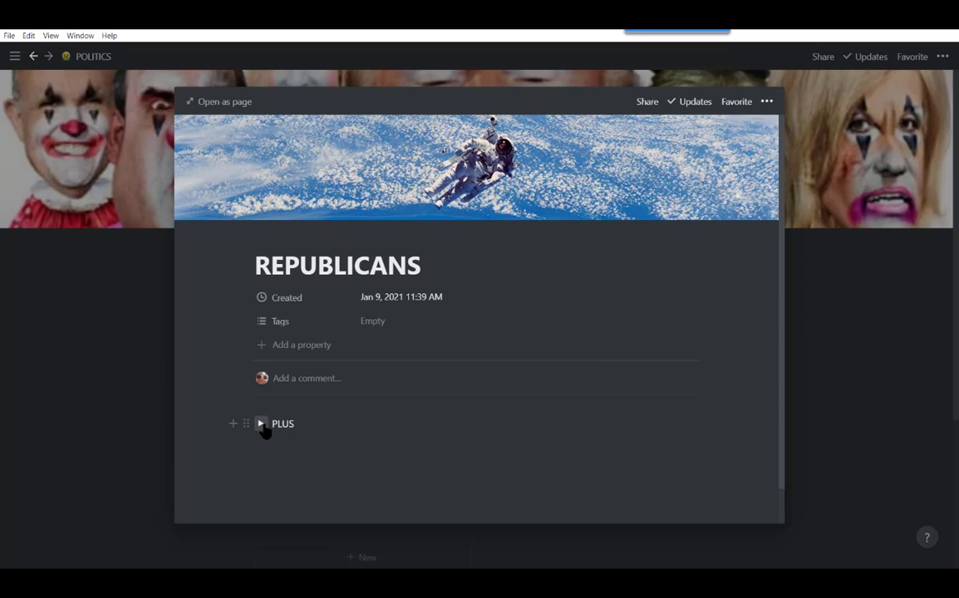
Step: Expand and collapse the PLUS toggle on the REPUBLICANS page and close the page
{"action": "left_click", "coordinate": [261, 423]}
{"action": "left_click", "coordinate": [261, 423]}
{"action": "left_click", "coordinate": [830, 396]}
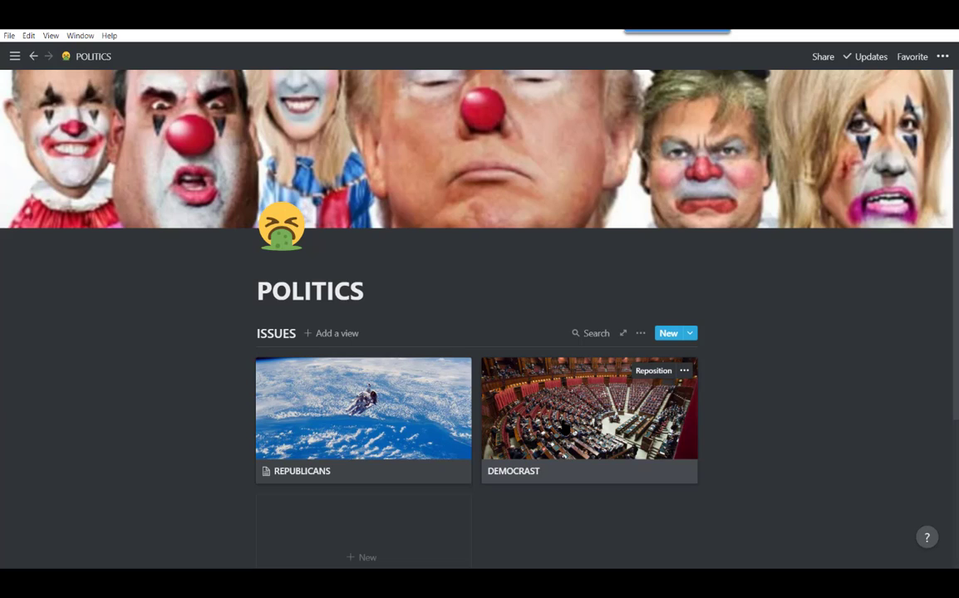
Step: Open the DEMOCRAST card and correct its title to DEMOCRAT
{"action": "left_click", "coordinate": [563, 426]}
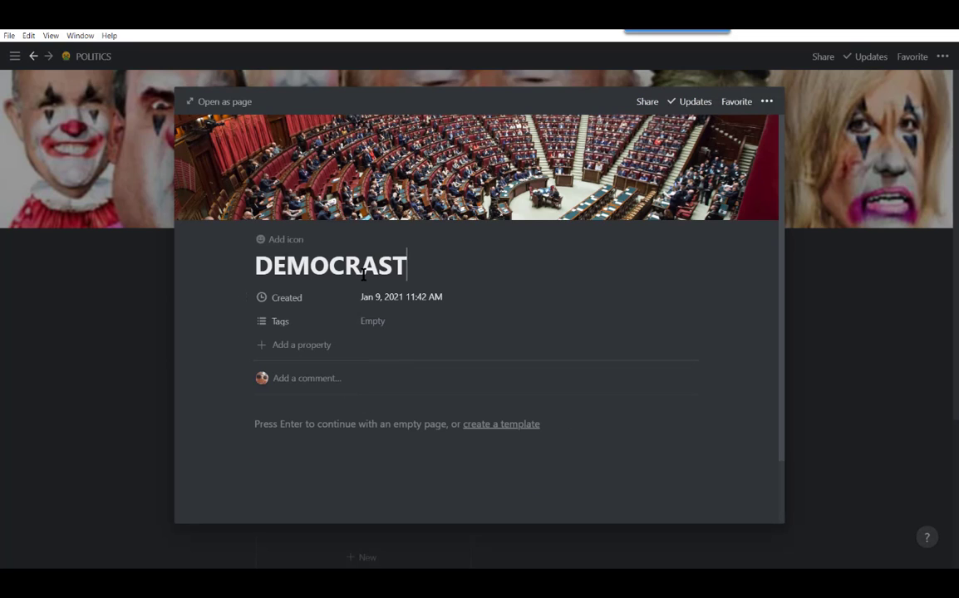
{"action": "left_click", "coordinate": [393, 267]}
{"action": "key", "text": "BackSpace"}
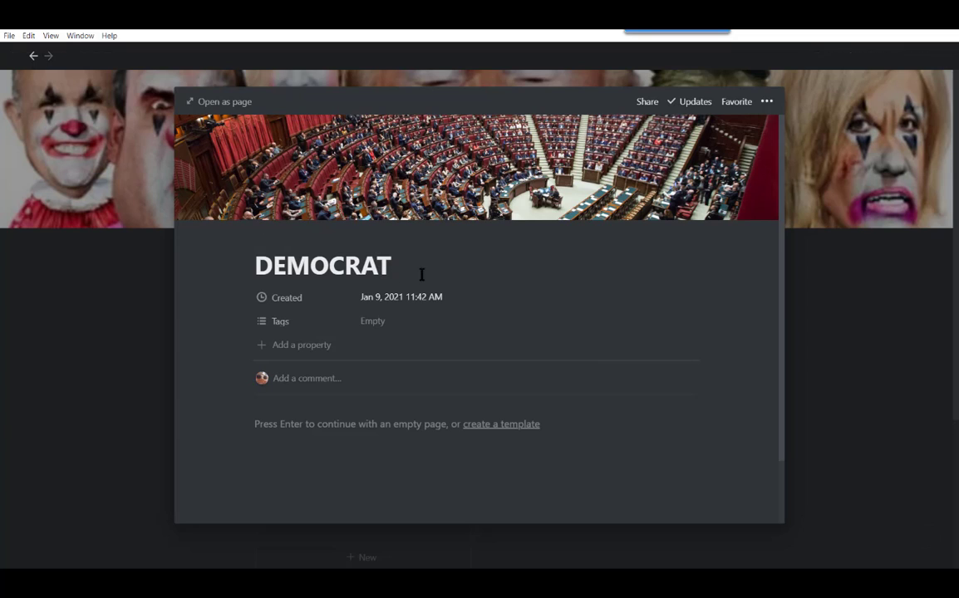
Step: Write PLUS and SOCIAL as two separate lines in the body of the DEMOCRAT page
{"action": "left_click", "coordinate": [282, 427]}
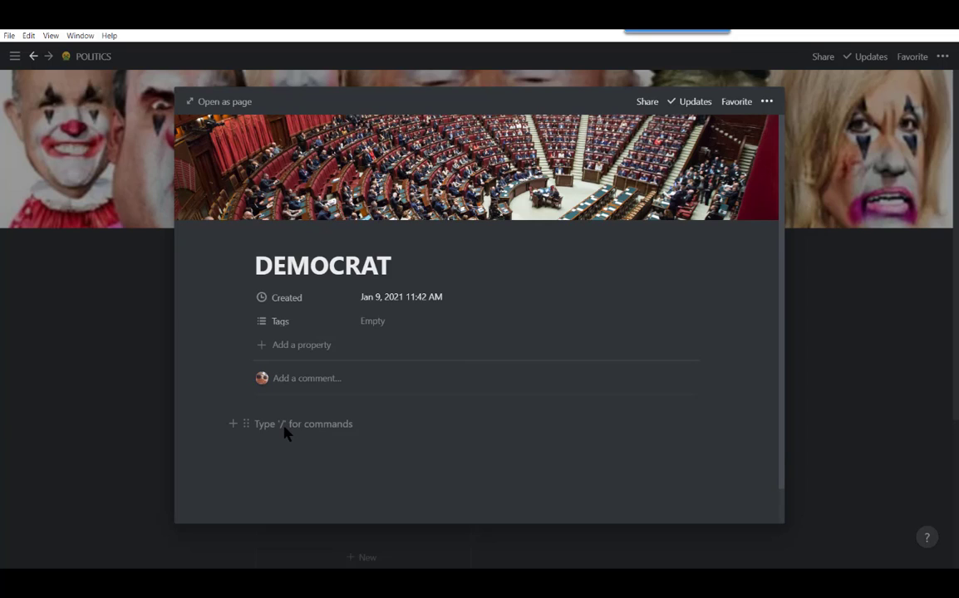
{"action": "type", "text": "PL"}
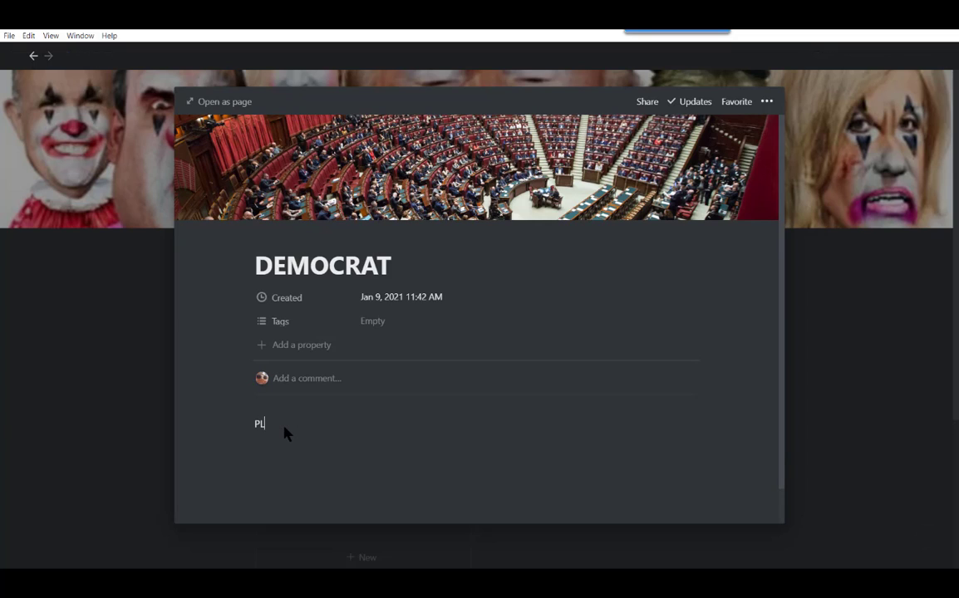
{"action": "type", "text": "US"}
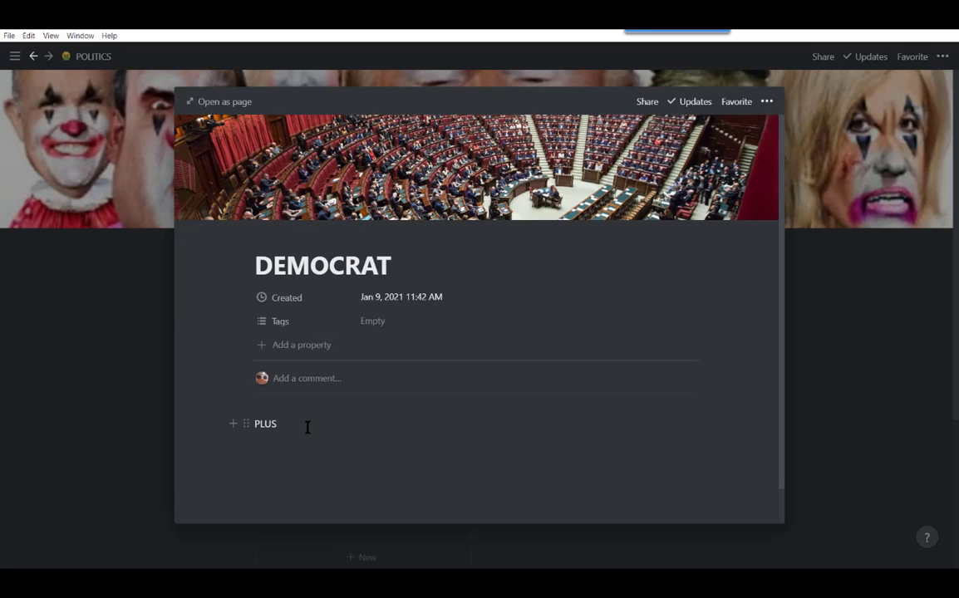
{"action": "key", "text": "Return"}
{"action": "type", "text": "S"}
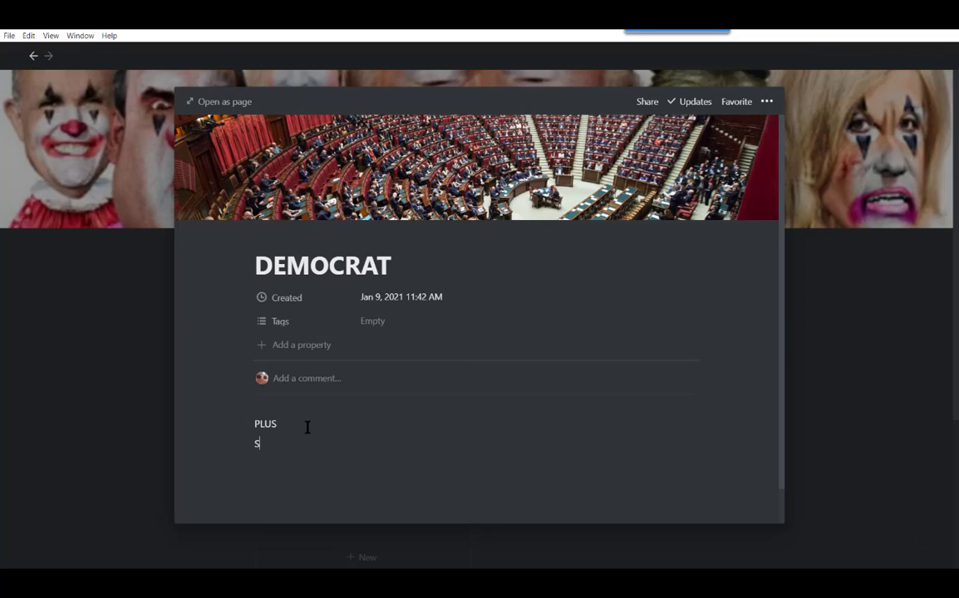
{"action": "type", "text": "OCIAL"}
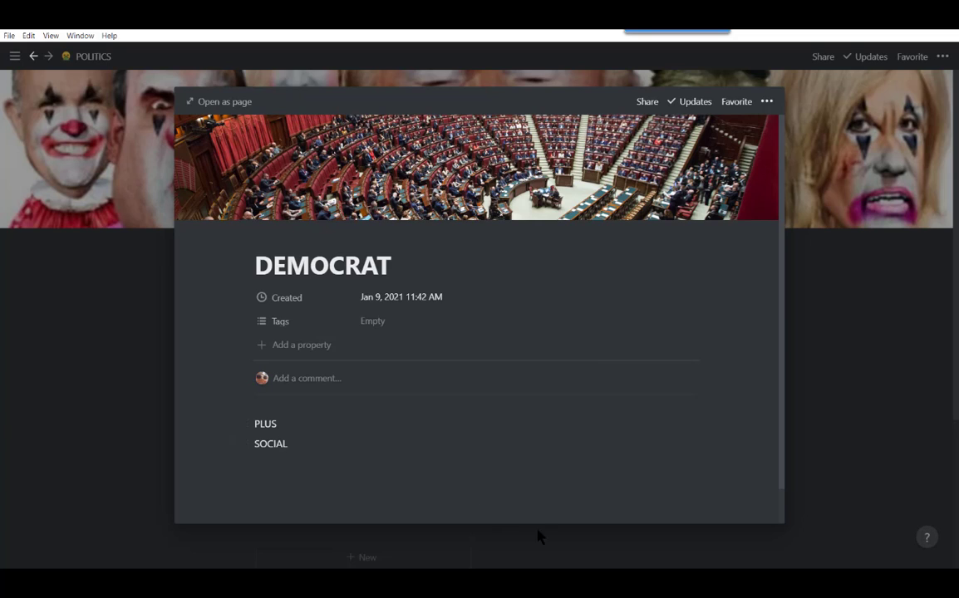
Step: Turn the PLUS line on the DEMOCRAT page into a collapsed toggle list containing the SOCIAL line, and close the page
{"action": "left_click", "coordinate": [245, 423]}
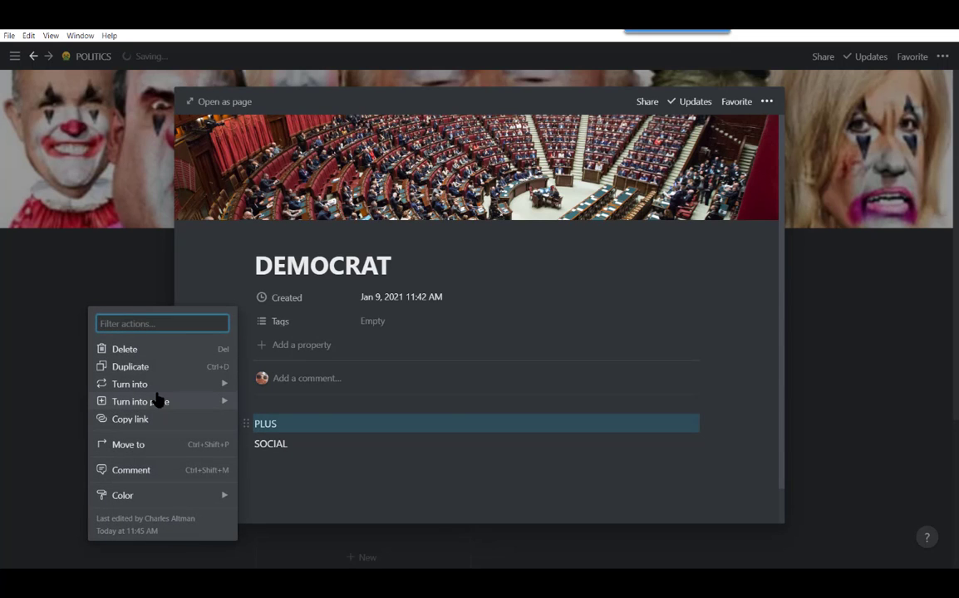
{"action": "mouse_move", "coordinate": [157, 387]}
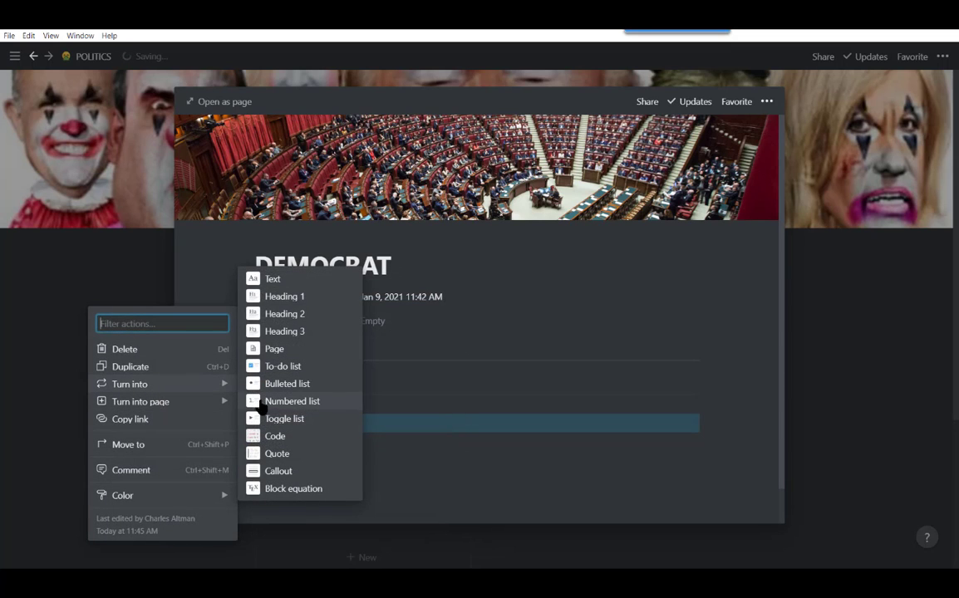
{"action": "left_click", "coordinate": [253, 419]}
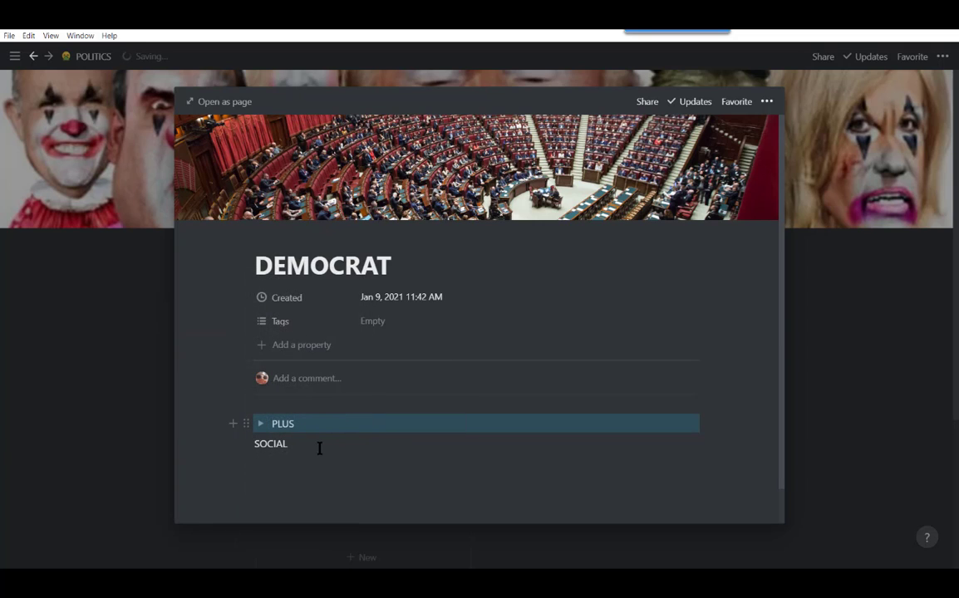
{"action": "left_click_drag", "start_coordinate": [245, 443], "coordinate": [264, 425]}
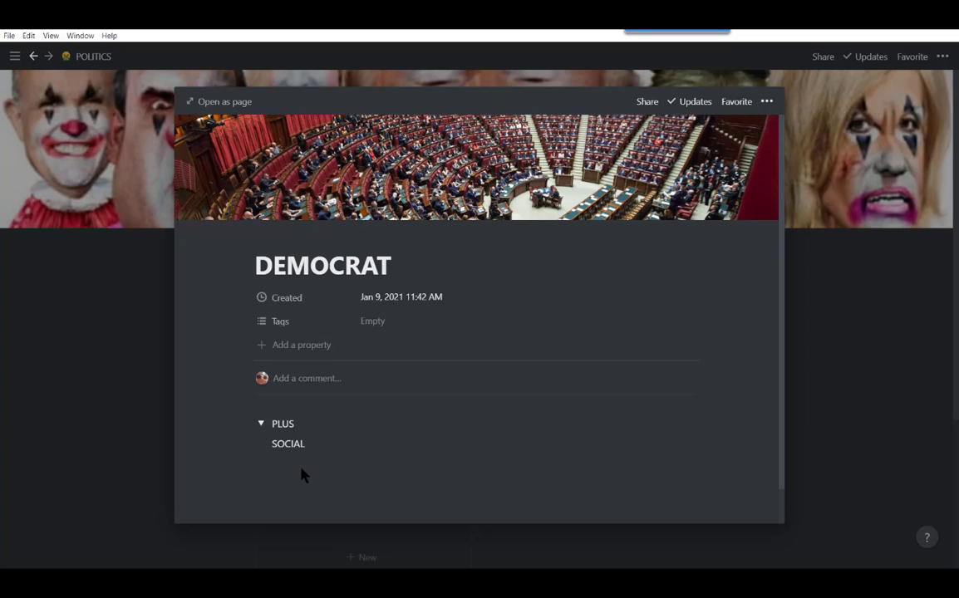
{"action": "left_click", "coordinate": [260, 423]}
{"action": "left_click", "coordinate": [894, 335]}
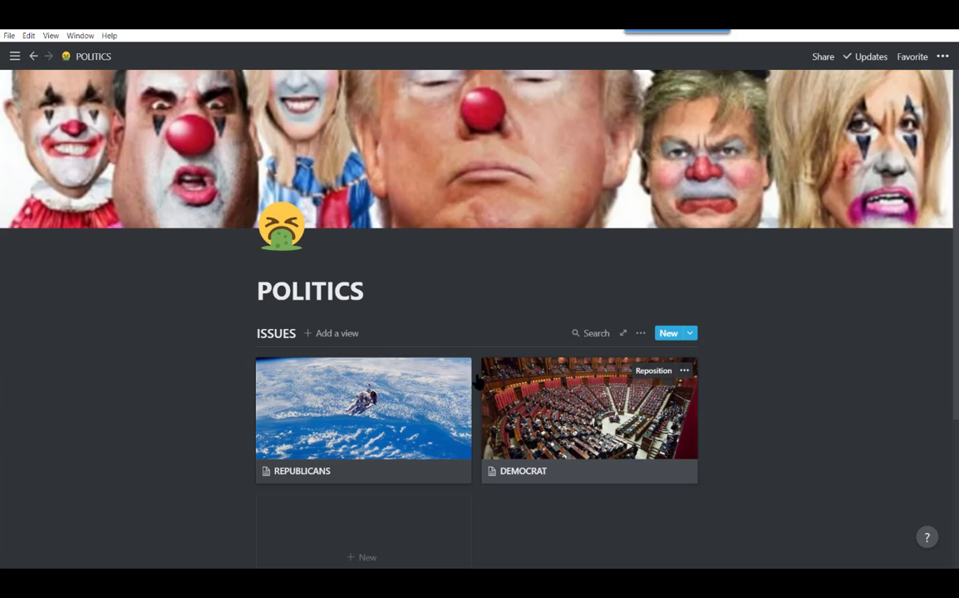
{"action": "left_click", "coordinate": [337, 333]}
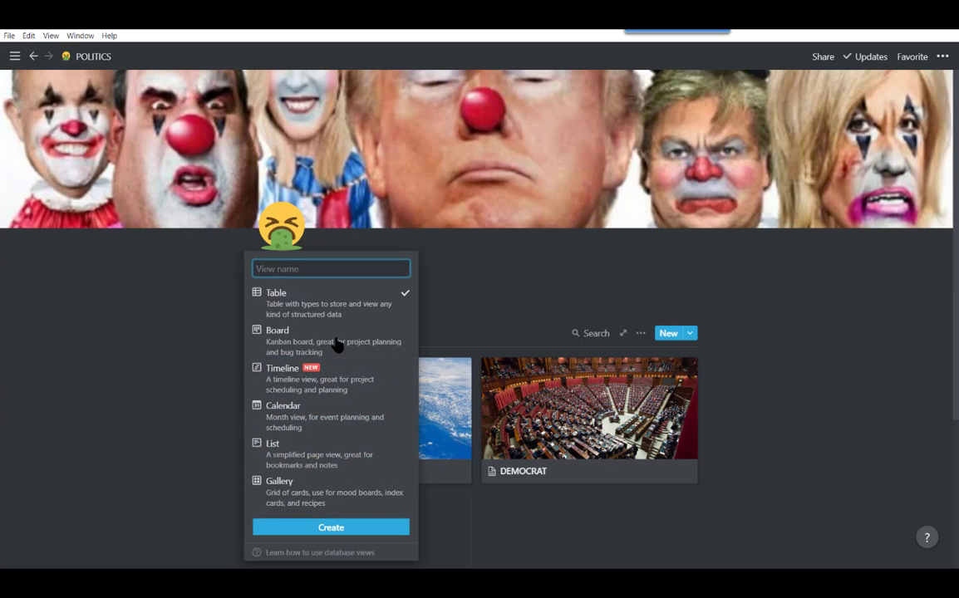
{"action": "mouse_move", "coordinate": [314, 485]}
{"action": "left_click", "coordinate": [296, 458]}
{"action": "mouse_move", "coordinate": [280, 320]}
{"action": "type", "text": "LIST"}
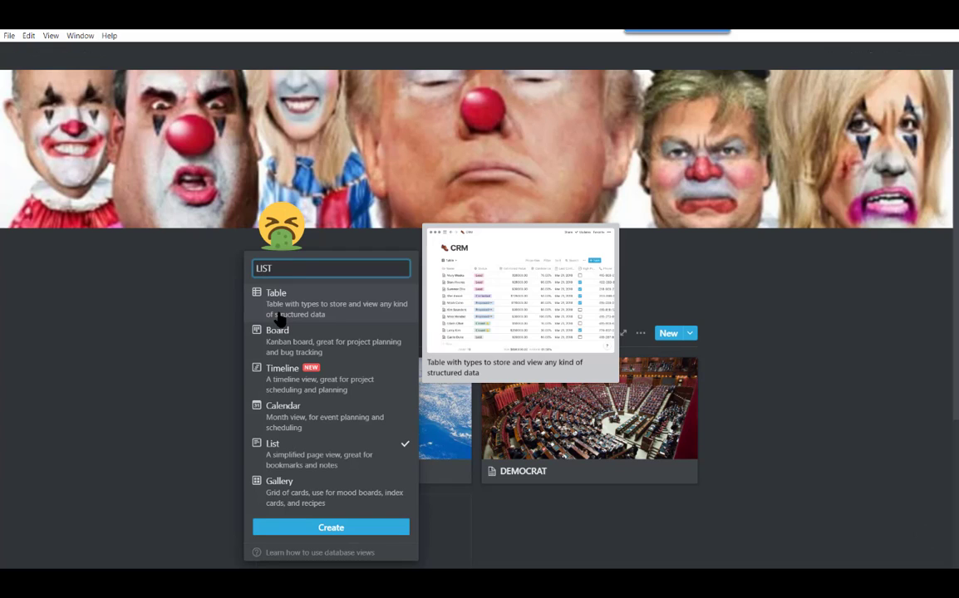
{"action": "left_click", "coordinate": [746, 419]}
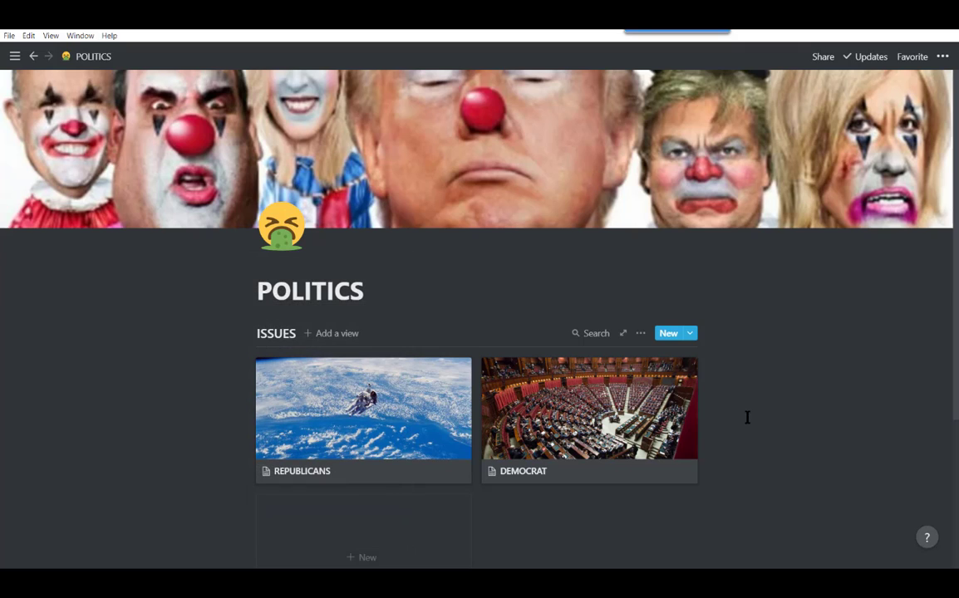
Step: Add a List view named LIST to the ISSUES database and switch back to its Gallery view
{"action": "left_click", "coordinate": [335, 336]}
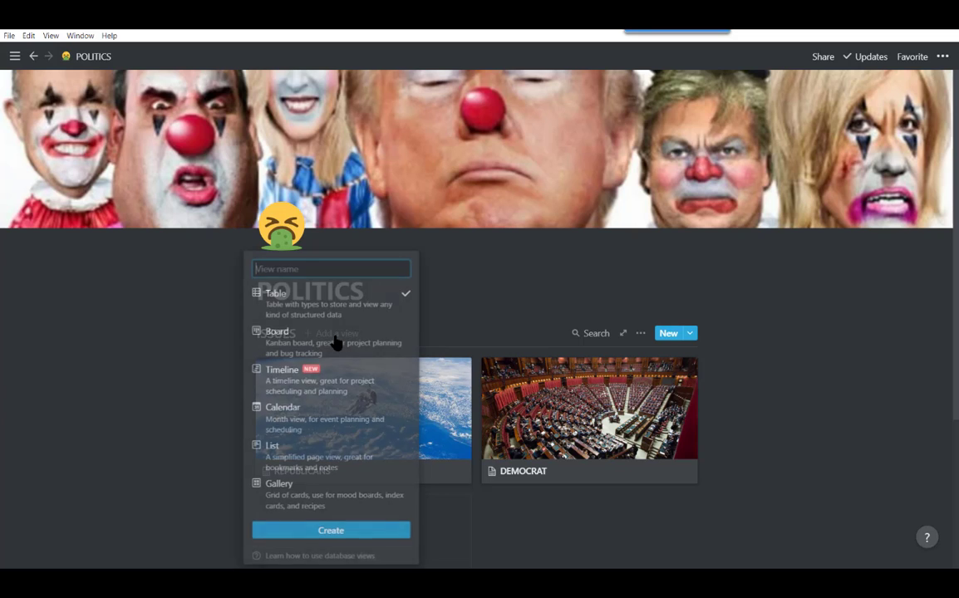
{"action": "left_click", "coordinate": [304, 469]}
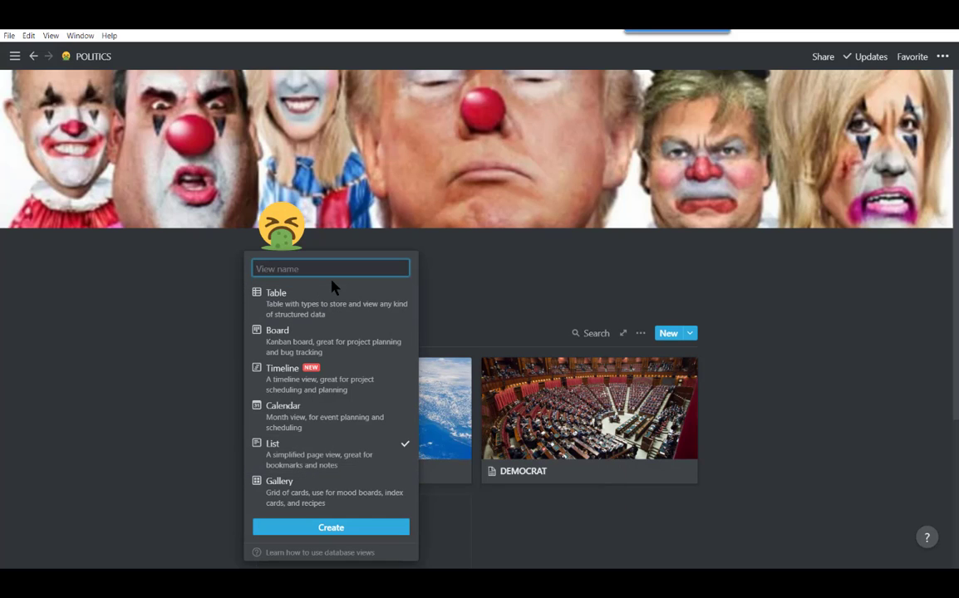
{"action": "type", "text": "LIST"}
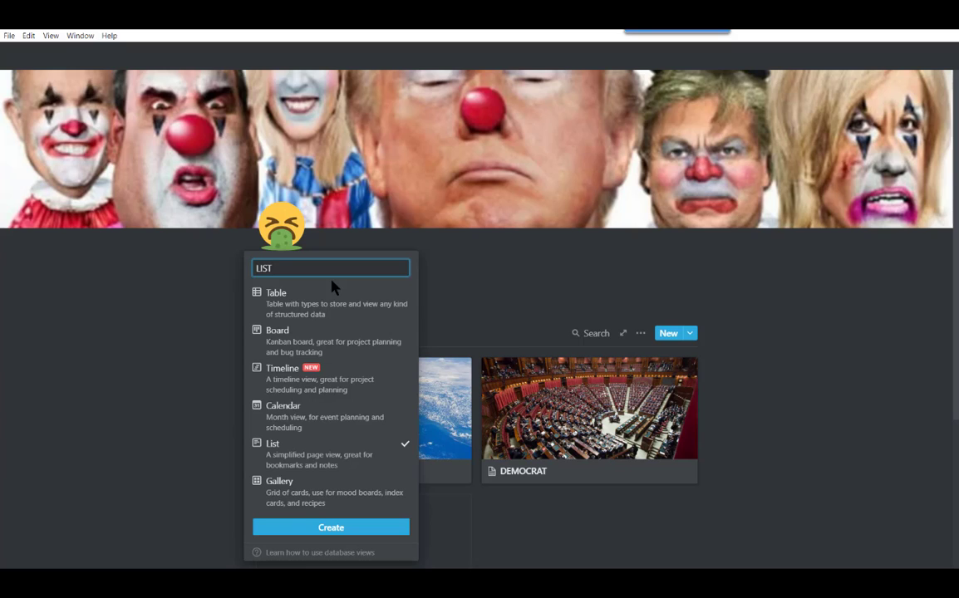
{"action": "left_click", "coordinate": [330, 528]}
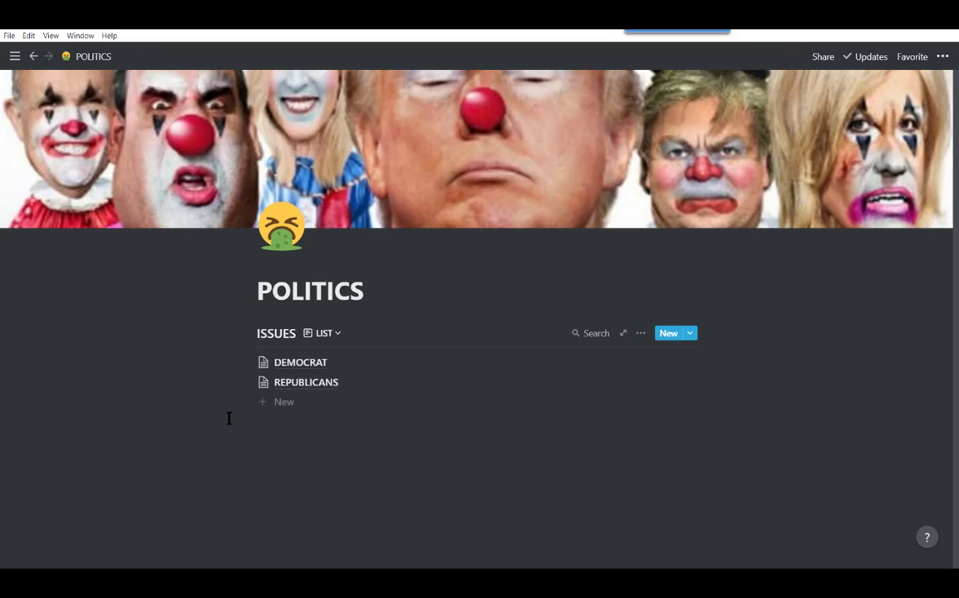
{"action": "left_click", "coordinate": [337, 333]}
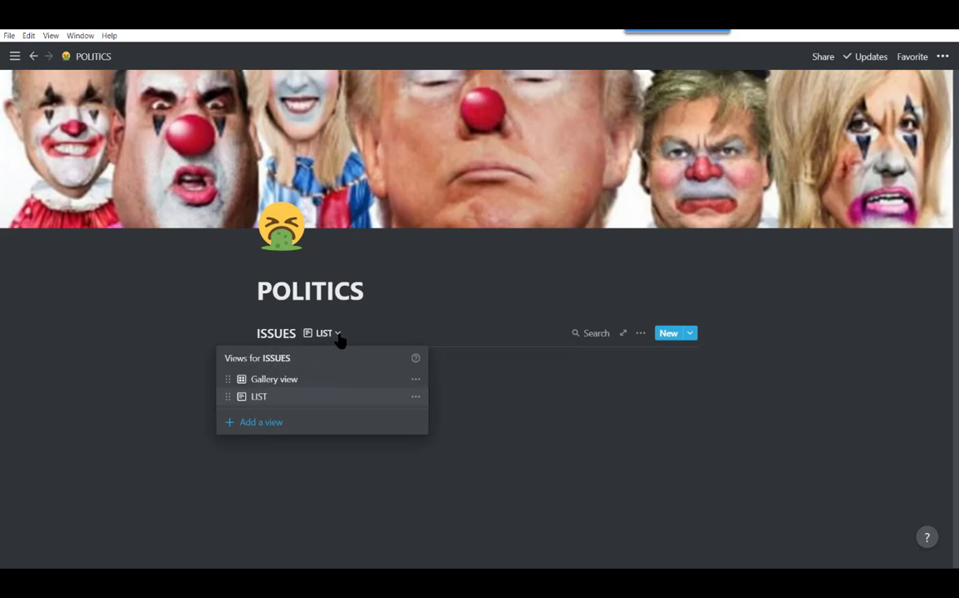
{"action": "left_click", "coordinate": [315, 382]}
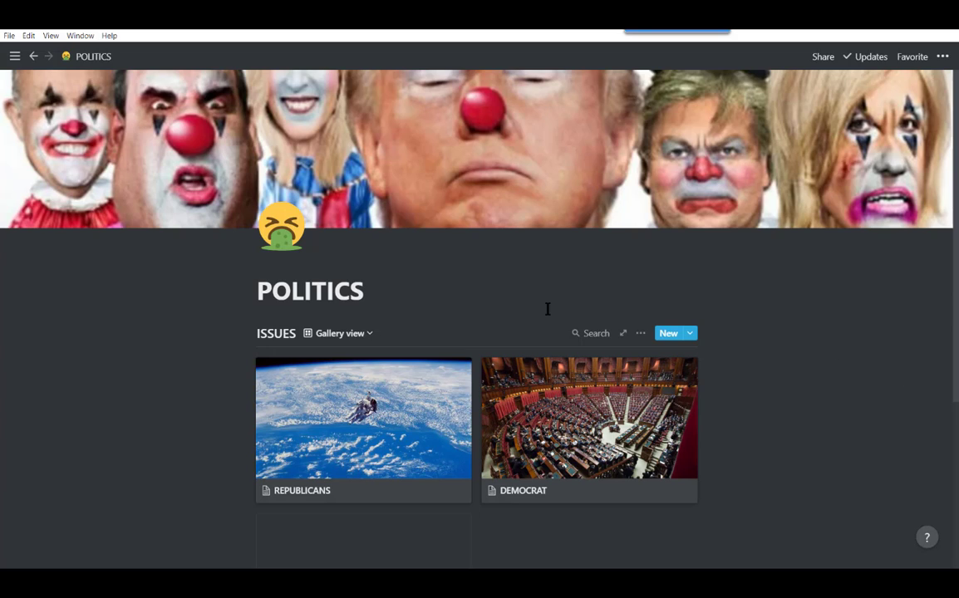
Step: Search the ISSUES gallery for "plus" and clear the search text
{"action": "left_click", "coordinate": [596, 334]}
{"action": "type", "text": "plus"}
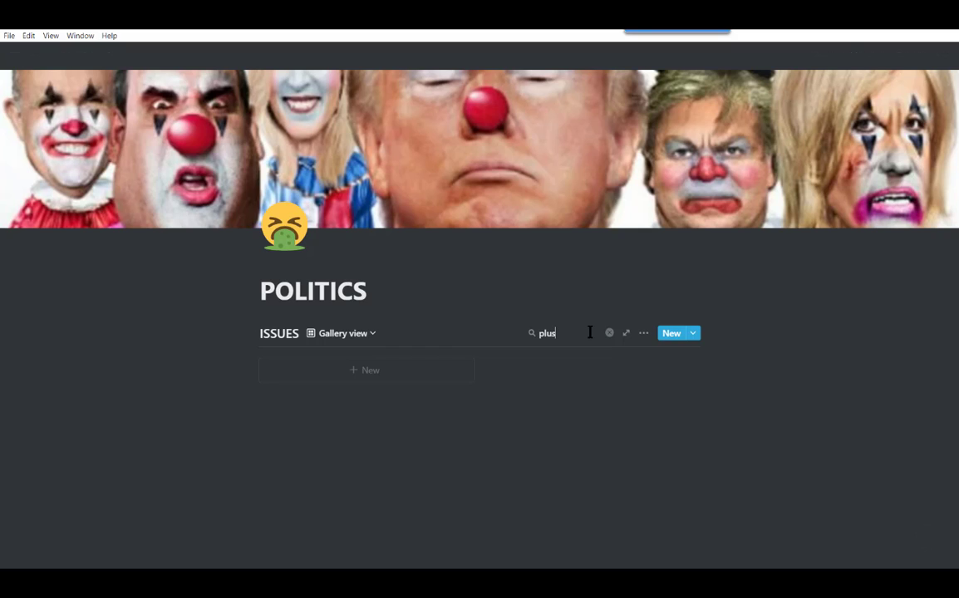
{"action": "key", "text": "BackSpace"}
{"action": "key", "text": "BackSpace"}
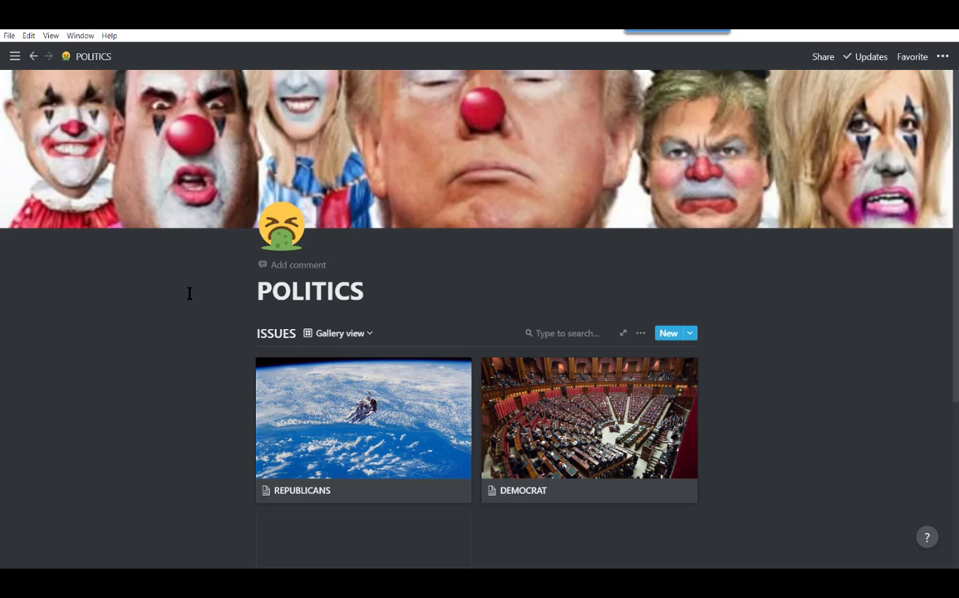
Step: Search the whole workspace for "plus" with Quick Find and close the search
{"action": "mouse_move", "coordinate": [10, 57]}
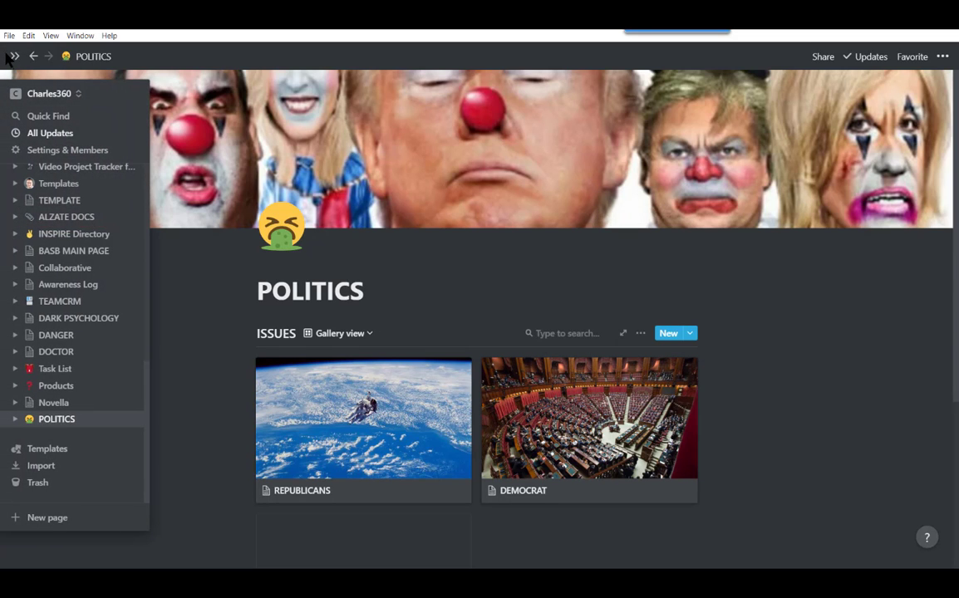
{"action": "left_click", "coordinate": [39, 118]}
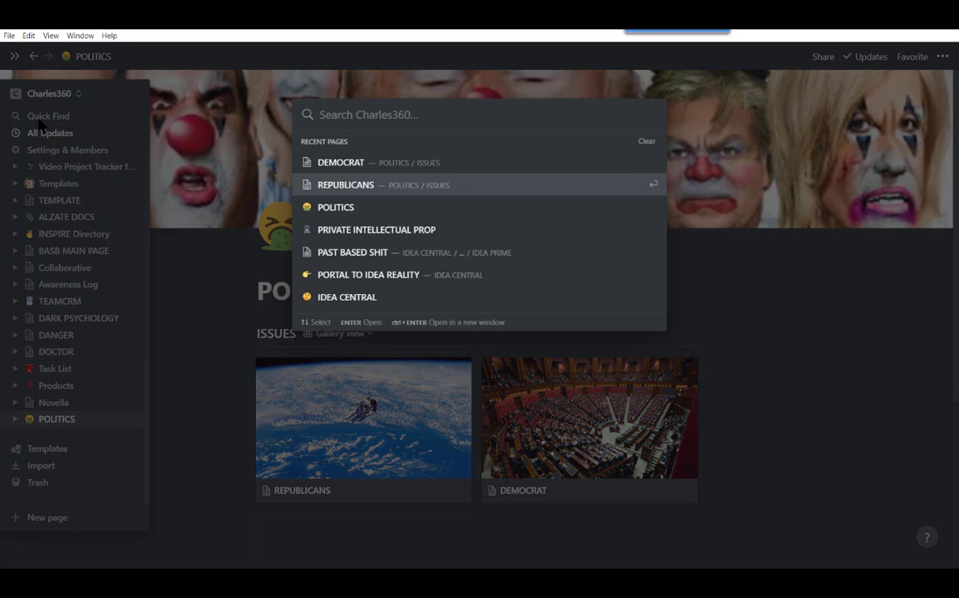
{"action": "type", "text": "plus"}
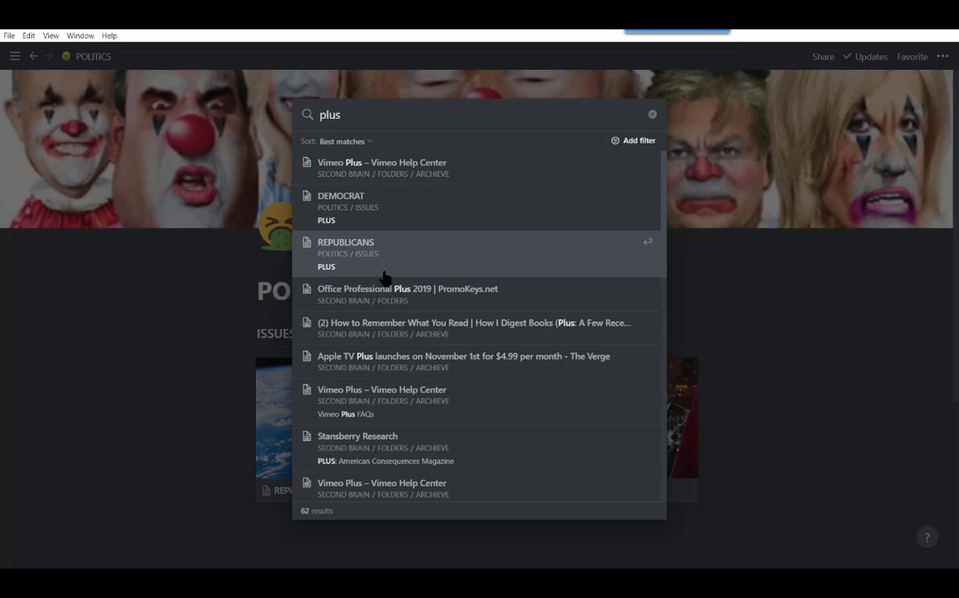
{"action": "left_click", "coordinate": [804, 321]}
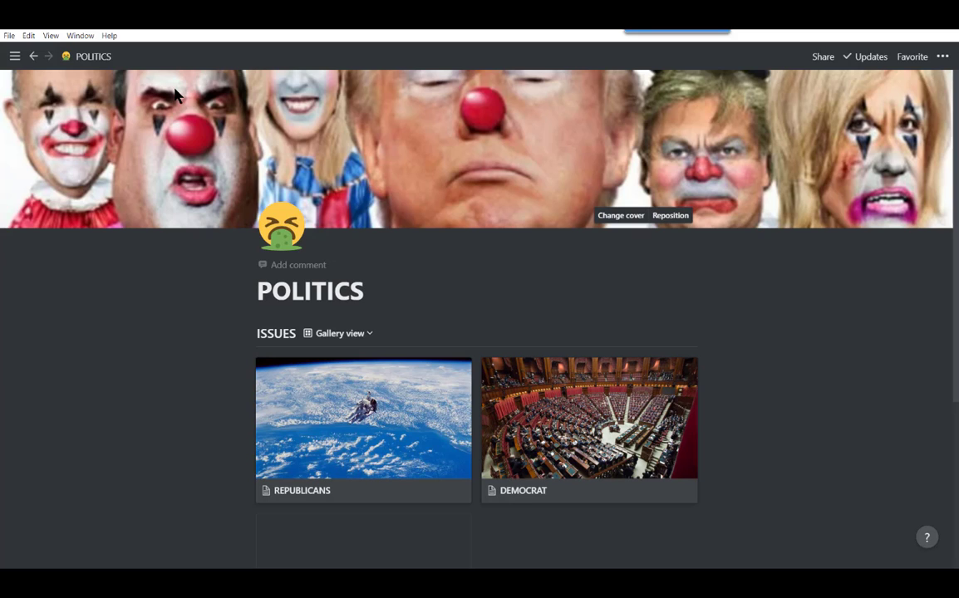
{"action": "mouse_move", "coordinate": [16, 65]}
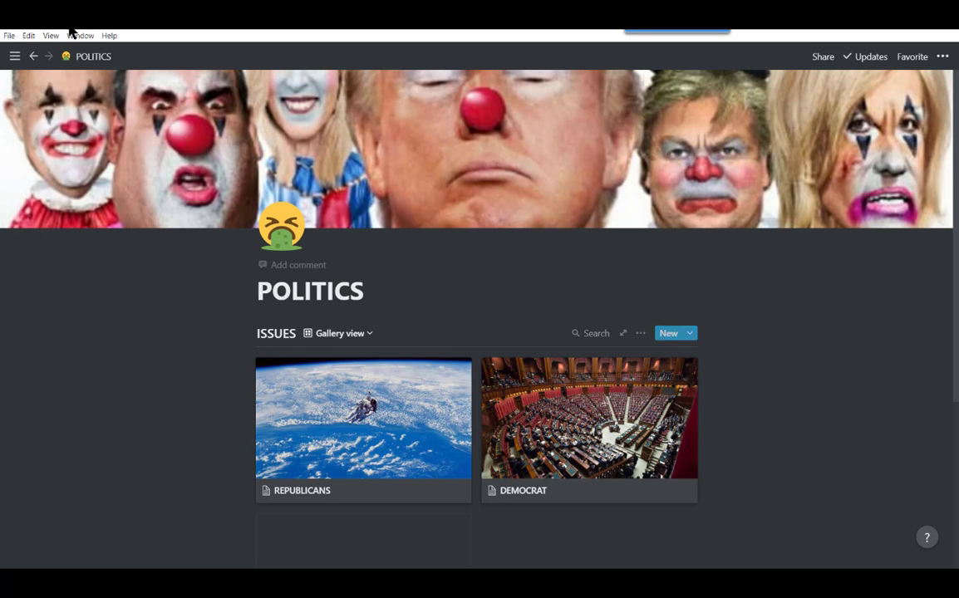
{"action": "left_click", "coordinate": [32, 57]}
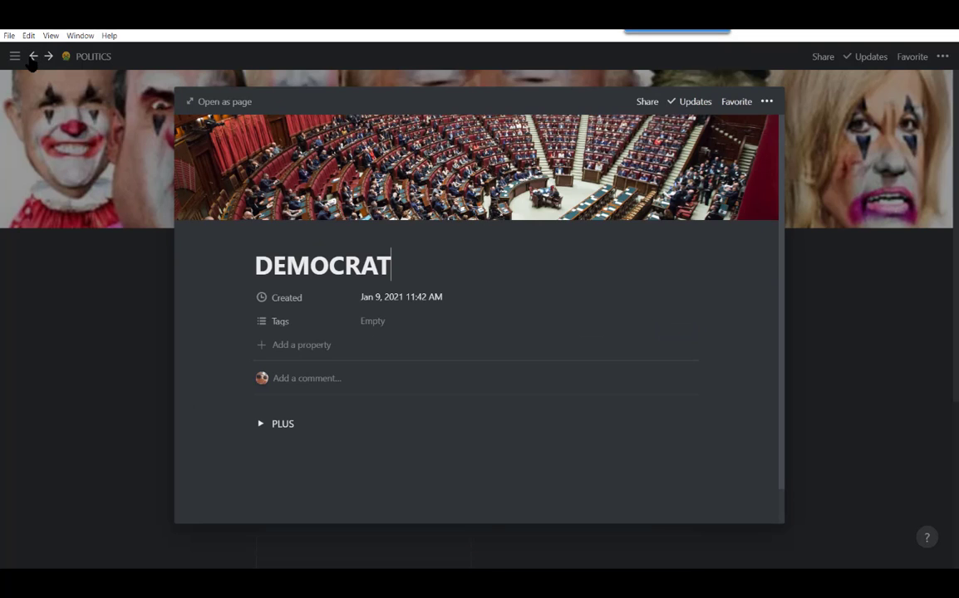
{"action": "left_click", "coordinate": [31, 56]}
Step: Find the PRIVATE INTELLECTUAL PROP page by searching the workspace for "private", open it and examine its columns of toggles
{"action": "mouse_move", "coordinate": [14, 56]}
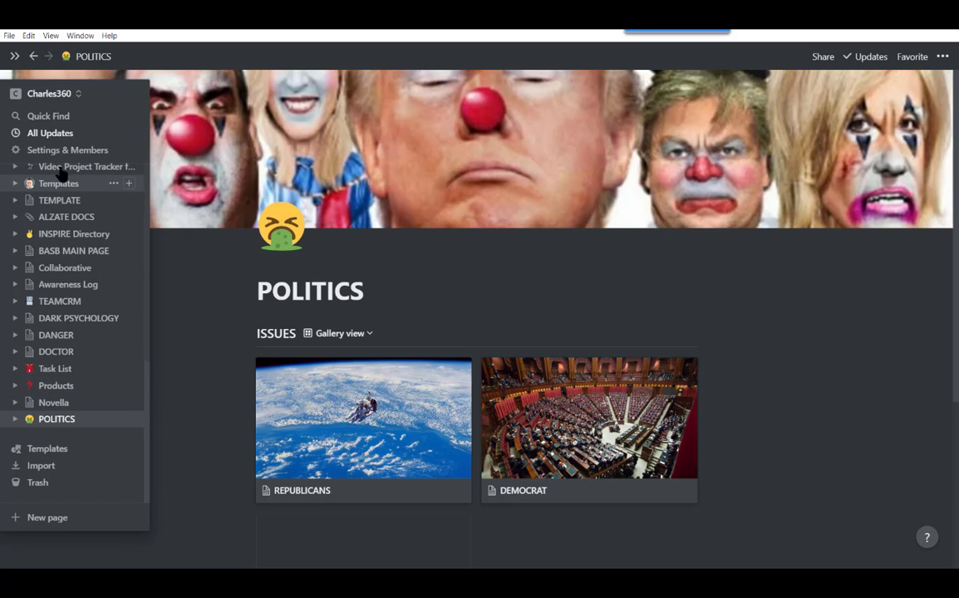
{"action": "left_click", "coordinate": [47, 117]}
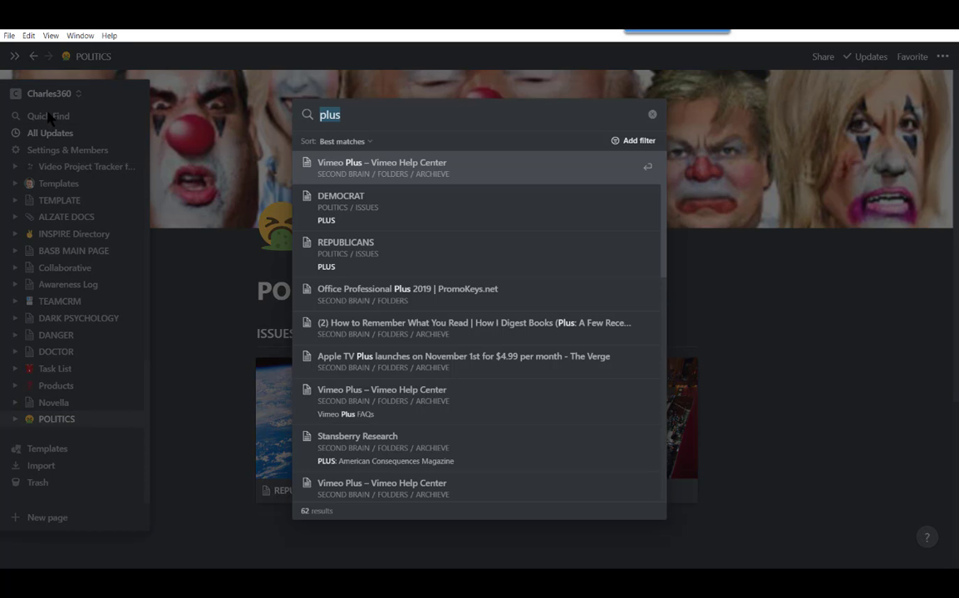
{"action": "type", "text": "pri"}
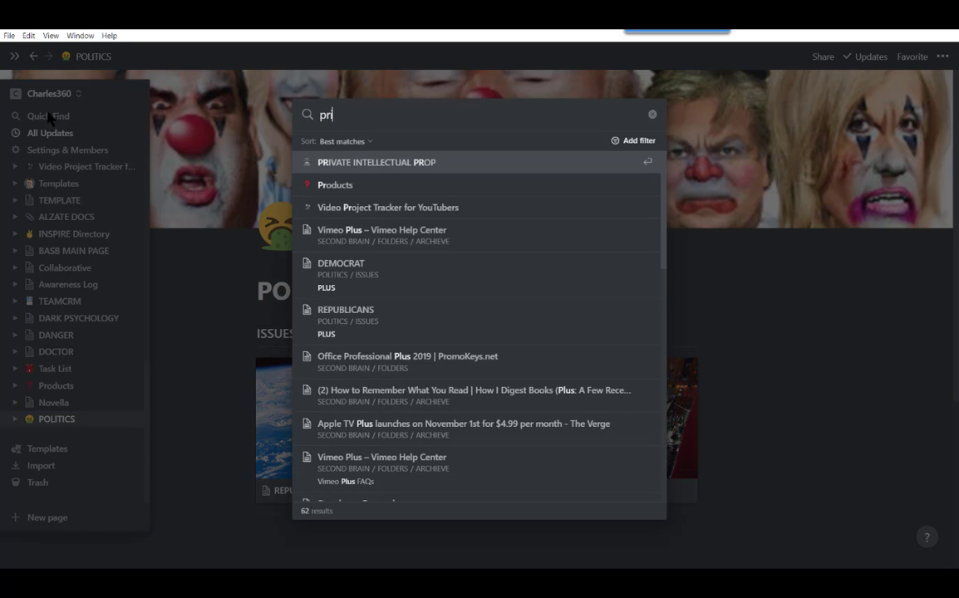
{"action": "type", "text": "vate"}
{"action": "key", "text": "Return"}
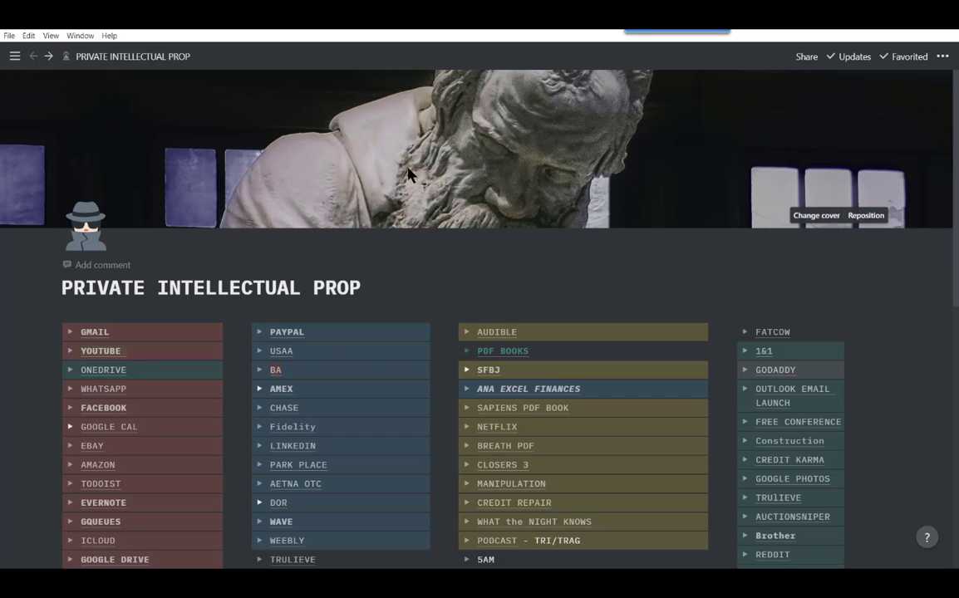
{"action": "scroll", "coordinate": [399, 170], "scroll_direction": "down", "scroll_amount": 3}
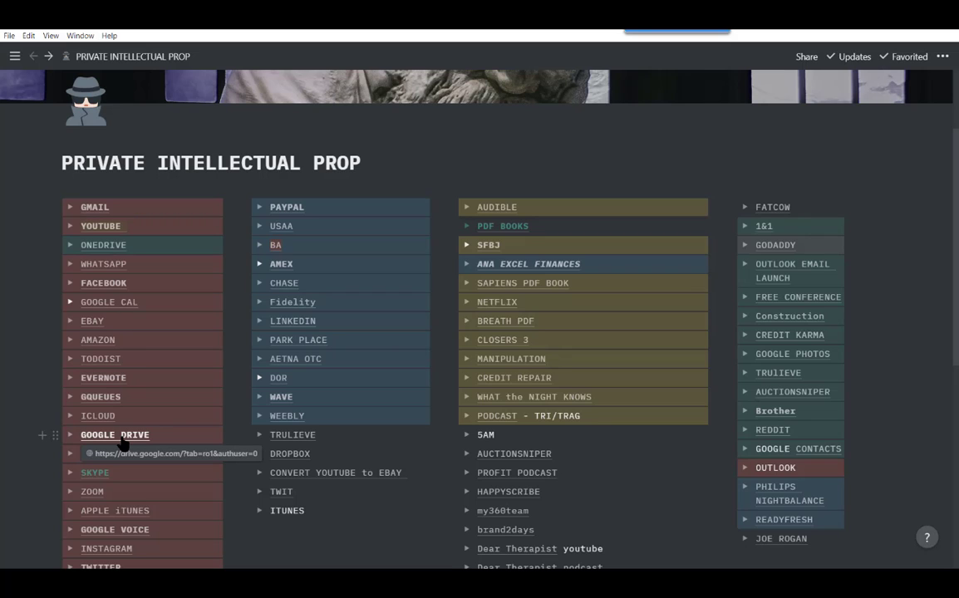
Step: Follow the GOOGLE CAL and YOUTUBE links on the PRIVATE INTELLECTUAL PROP page, returning to the Notion page after each site
{"action": "scroll", "coordinate": [122, 443], "scroll_direction": "down", "scroll_amount": 1}
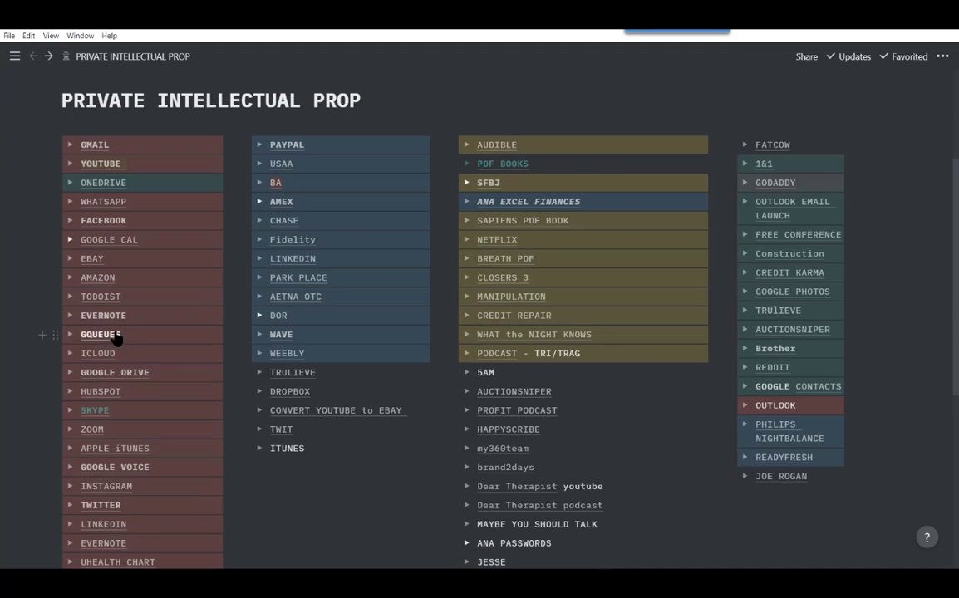
{"action": "left_click", "coordinate": [122, 247]}
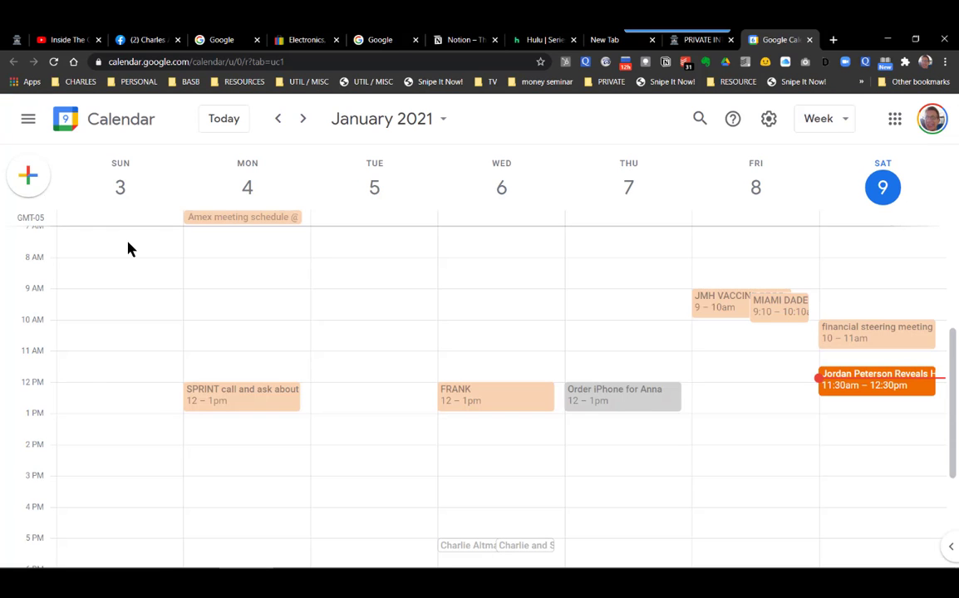
{"action": "left_click", "coordinate": [16, 39]}
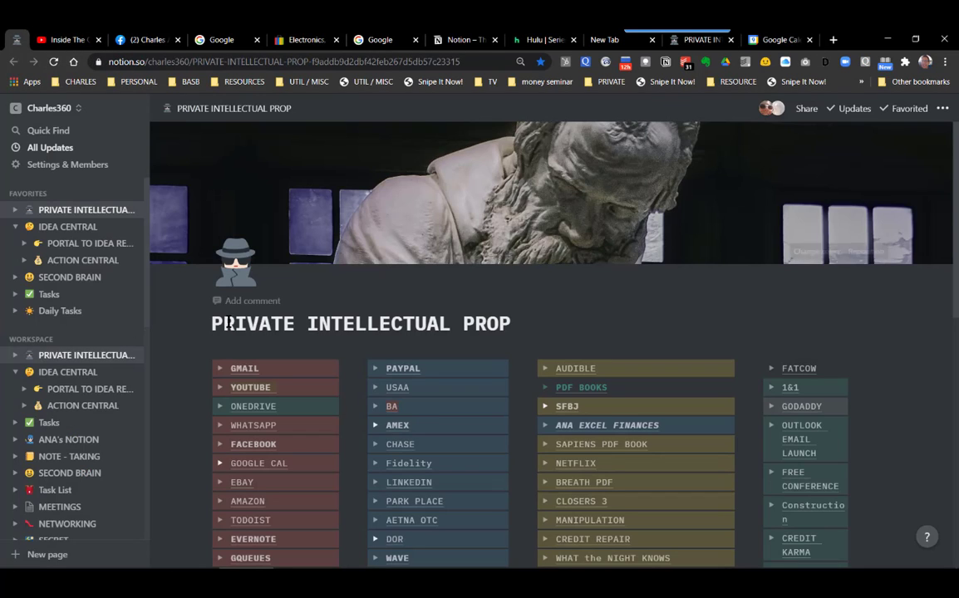
{"action": "left_click", "coordinate": [252, 387]}
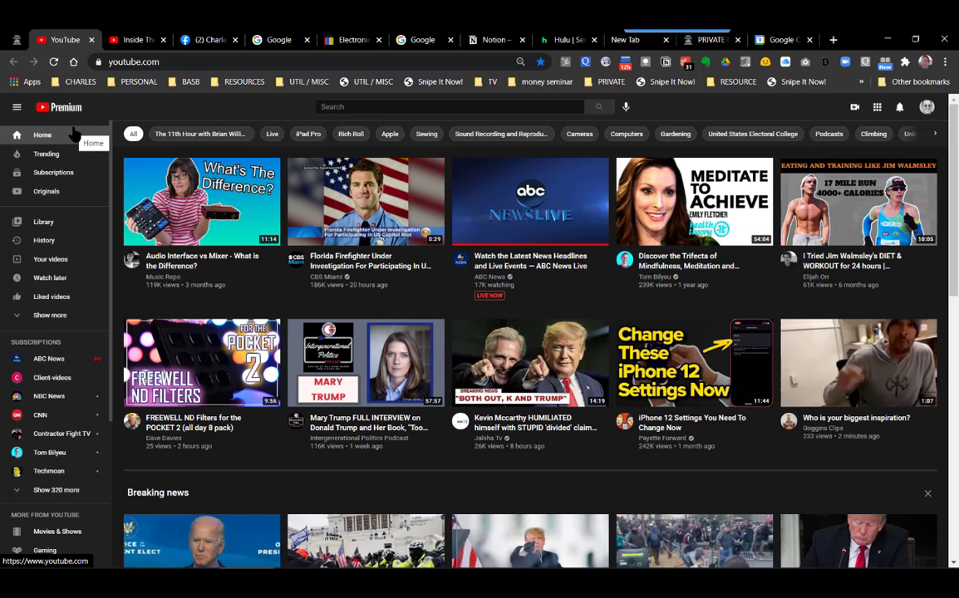
{"action": "left_click", "coordinate": [17, 39]}
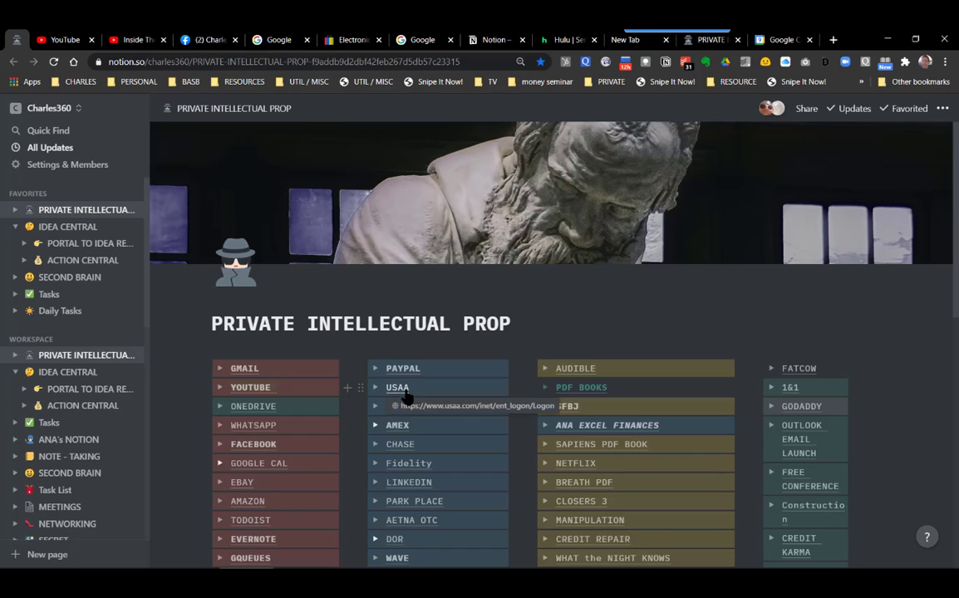
Step: Follow the SFBJ link, sign in to the South Florida Business Journal with the prefilled credentials and view its home page
{"action": "left_click", "coordinate": [568, 412]}
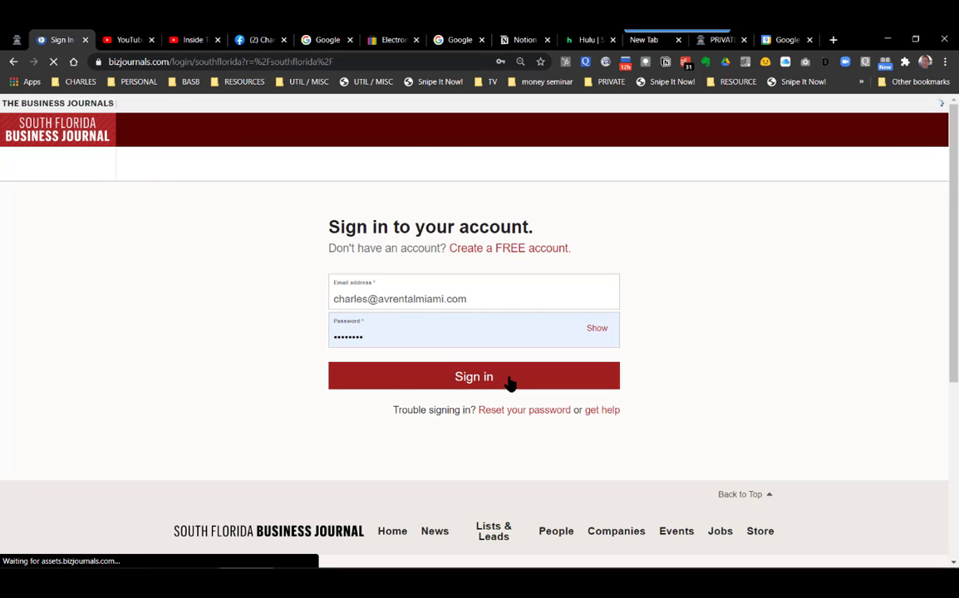
{"action": "left_click", "coordinate": [509, 381]}
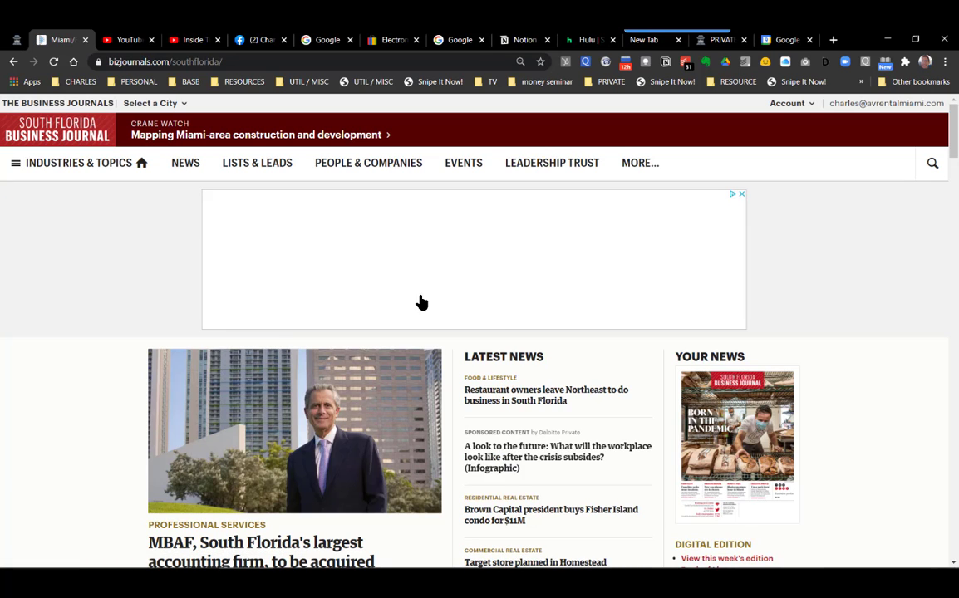
{"action": "scroll", "coordinate": [424, 332], "scroll_direction": "down", "scroll_amount": 2}
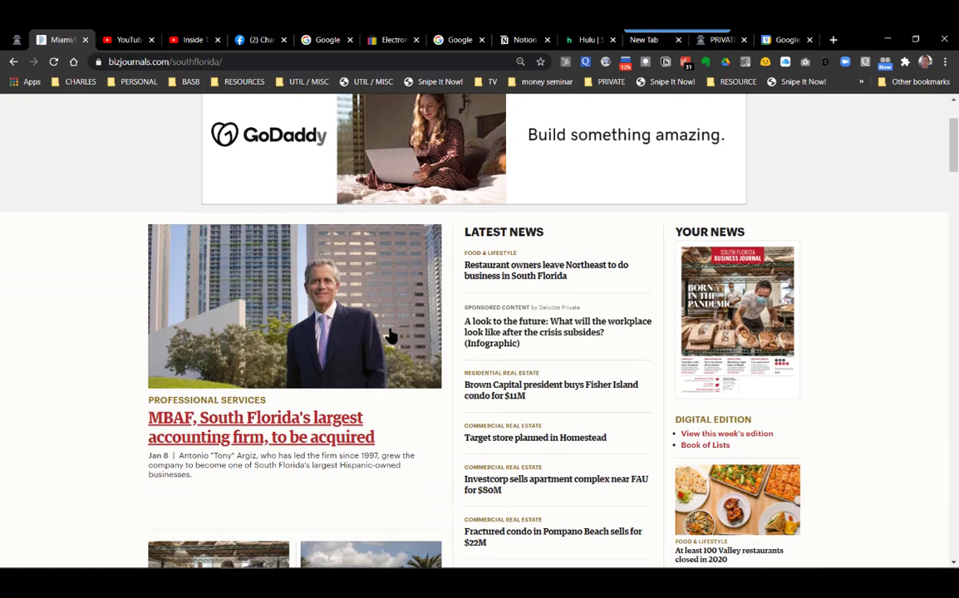
Step: Return to the PRIVATE INTELLECTUAL PROP page in Notion and examine the lower toggles in its columns
{"action": "left_click", "coordinate": [17, 39]}
{"action": "scroll", "coordinate": [258, 215], "scroll_direction": "down", "scroll_amount": 3}
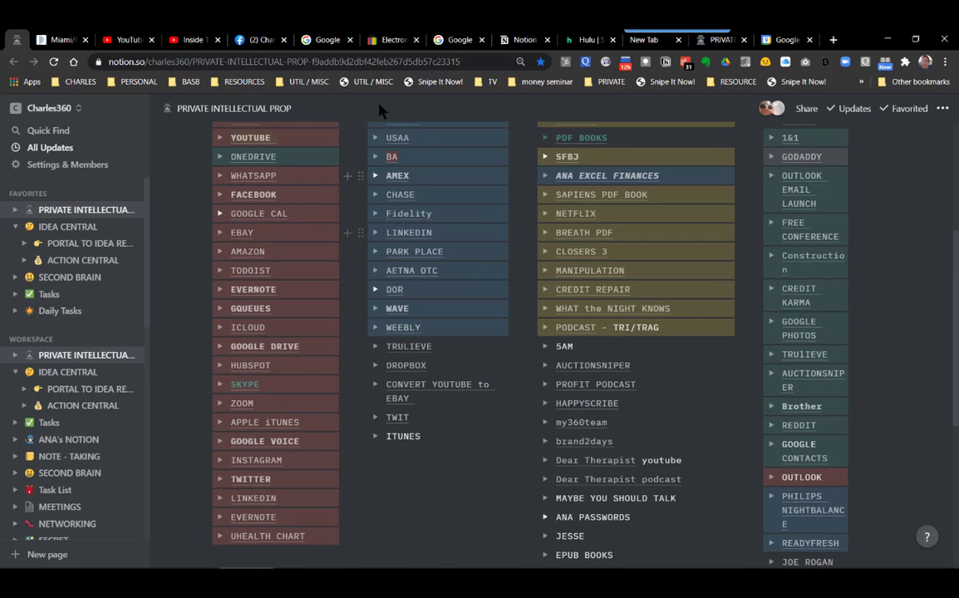
{"action": "scroll", "coordinate": [640, 357], "scroll_direction": "down", "scroll_amount": 3}
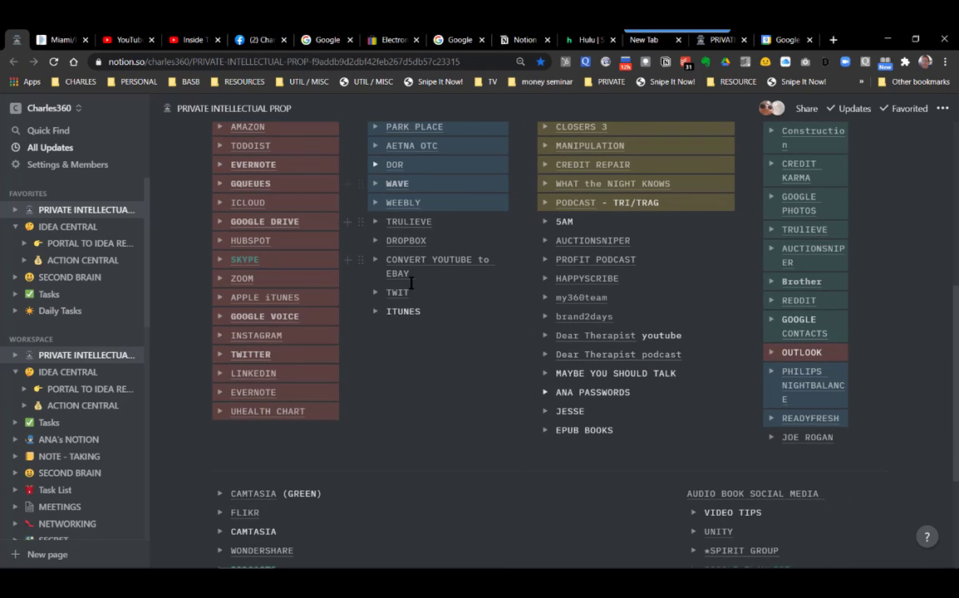
Step: Open the PORTAL TO IDEA REALITY page from IDEA CENTRAL and browse the cards of its IDEA PRIME gallery
{"action": "left_click", "coordinate": [63, 233]}
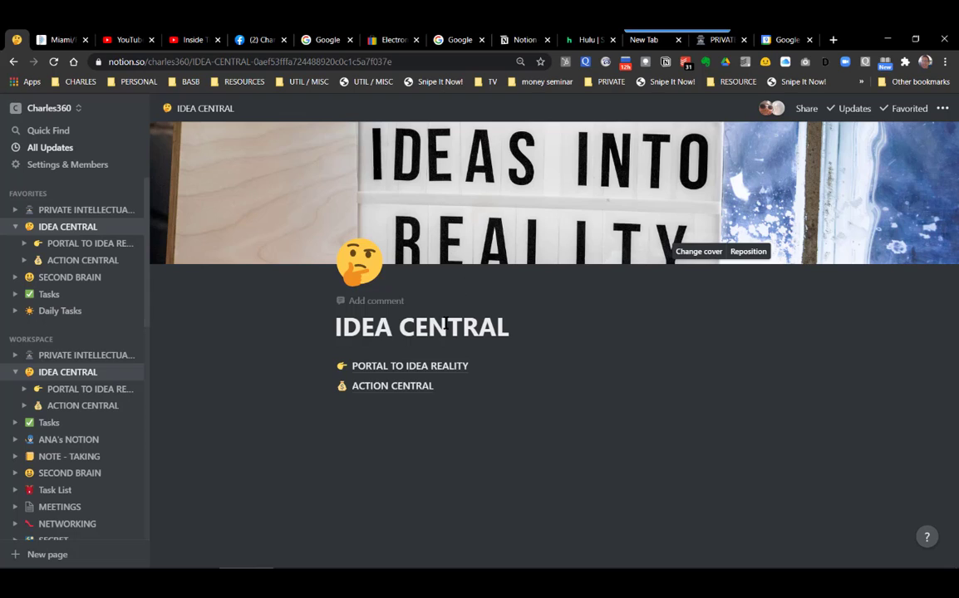
{"action": "left_click", "coordinate": [418, 370]}
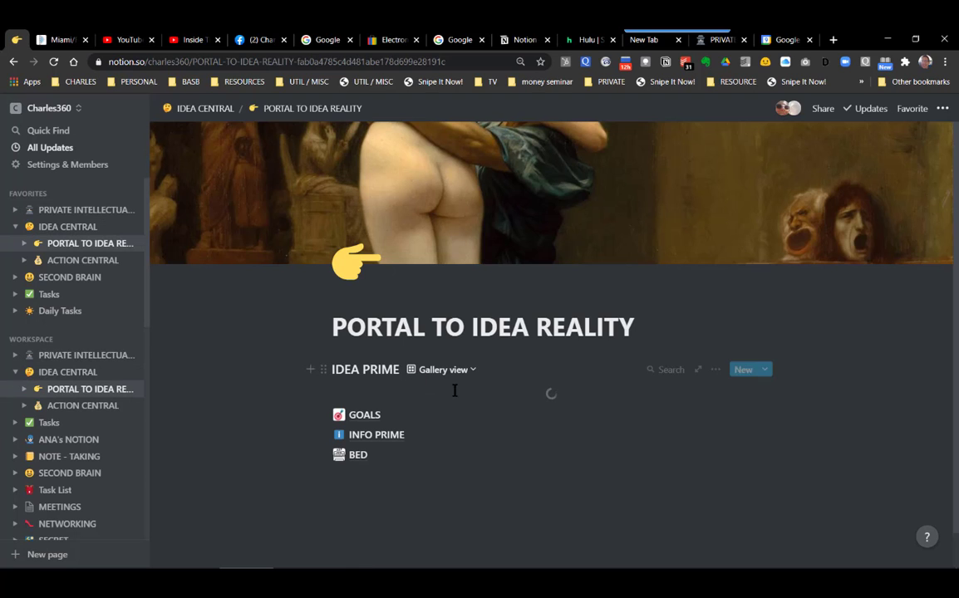
{"action": "scroll", "coordinate": [467, 411], "scroll_direction": "down", "scroll_amount": 15}
{"action": "scroll", "coordinate": [468, 410], "scroll_direction": "up", "scroll_amount": 12}
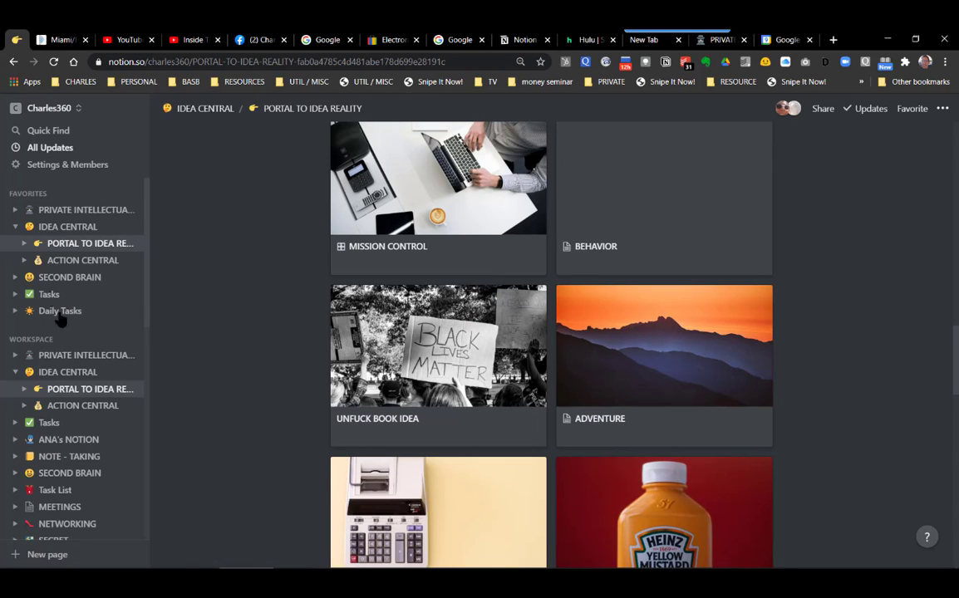
Step: Go back to the IDEA CENTRAL page and collapse the sidebar
{"action": "left_click", "coordinate": [71, 232]}
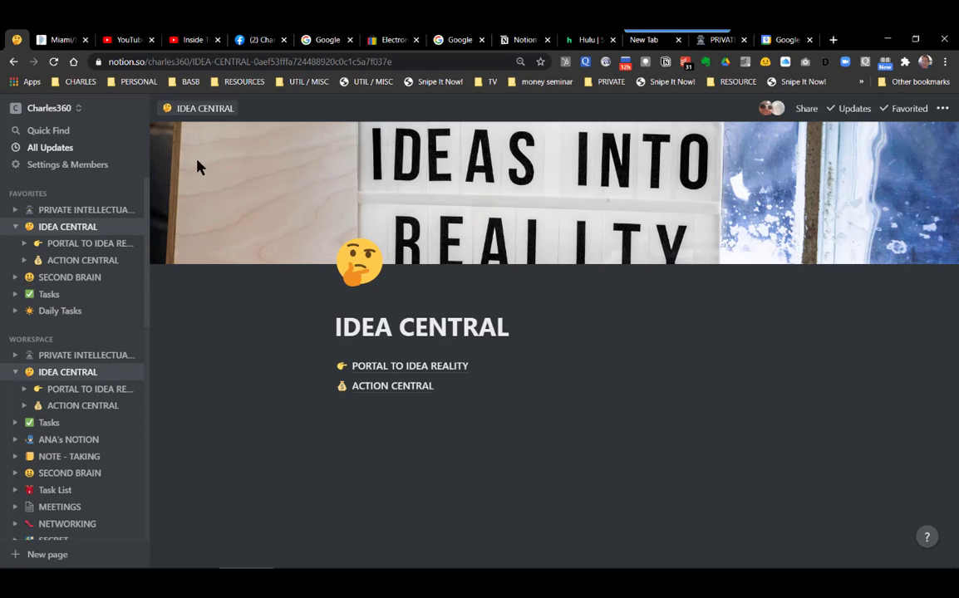
{"action": "left_click", "coordinate": [134, 108]}
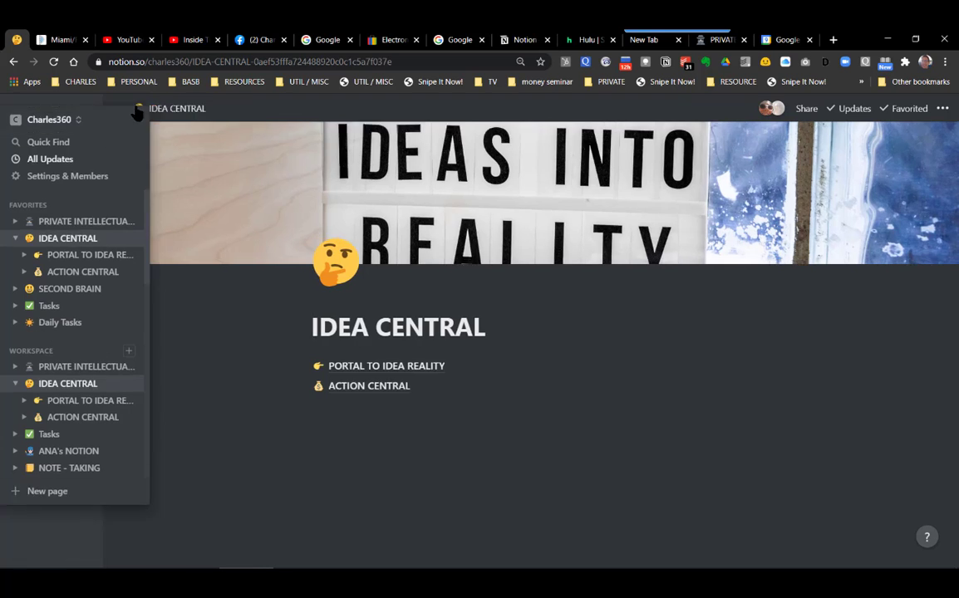